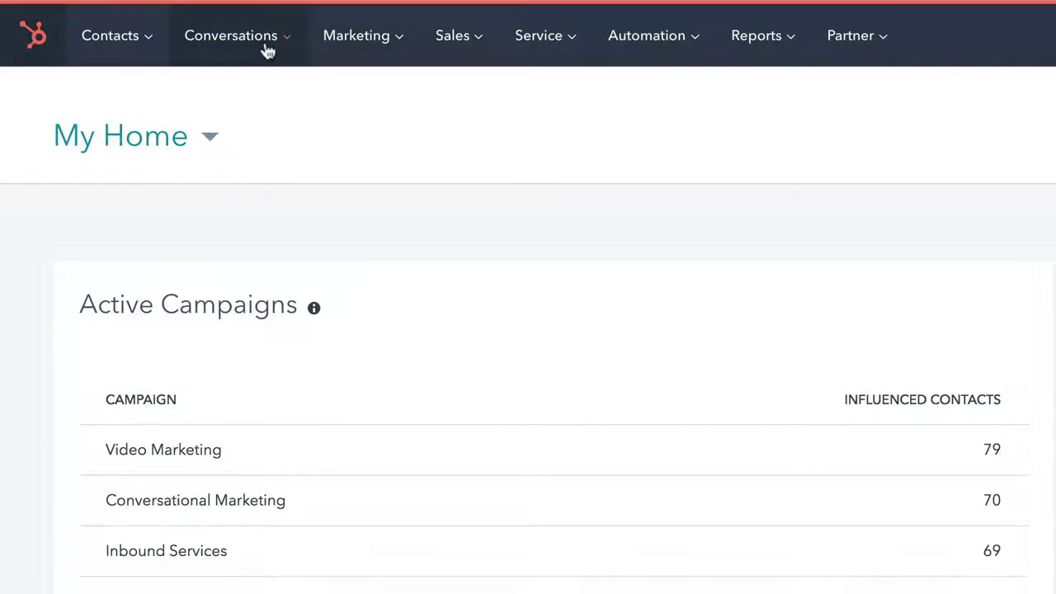
# Step: Go to the Lead Flows tool under marketing lead capture and start creating a new lead flow
pyautogui.click(403, 47)
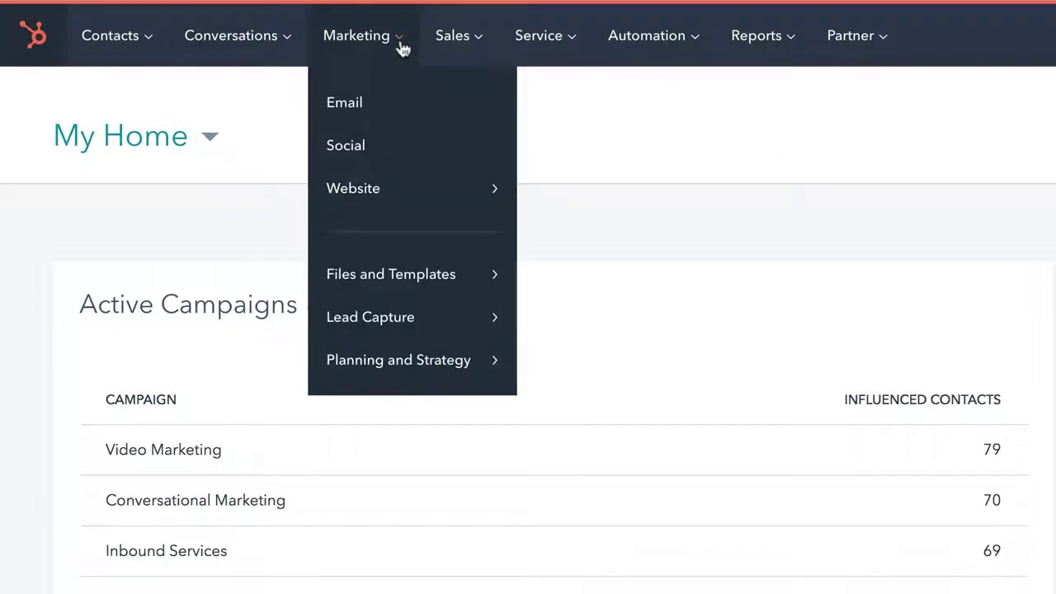
pyautogui.moveTo(381, 328)
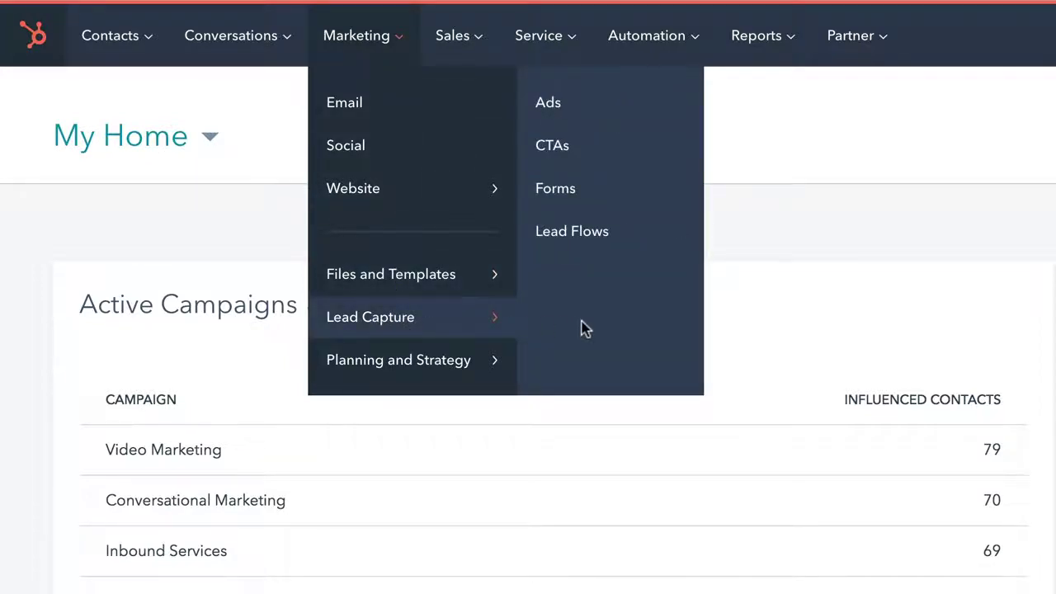
pyautogui.click(588, 238)
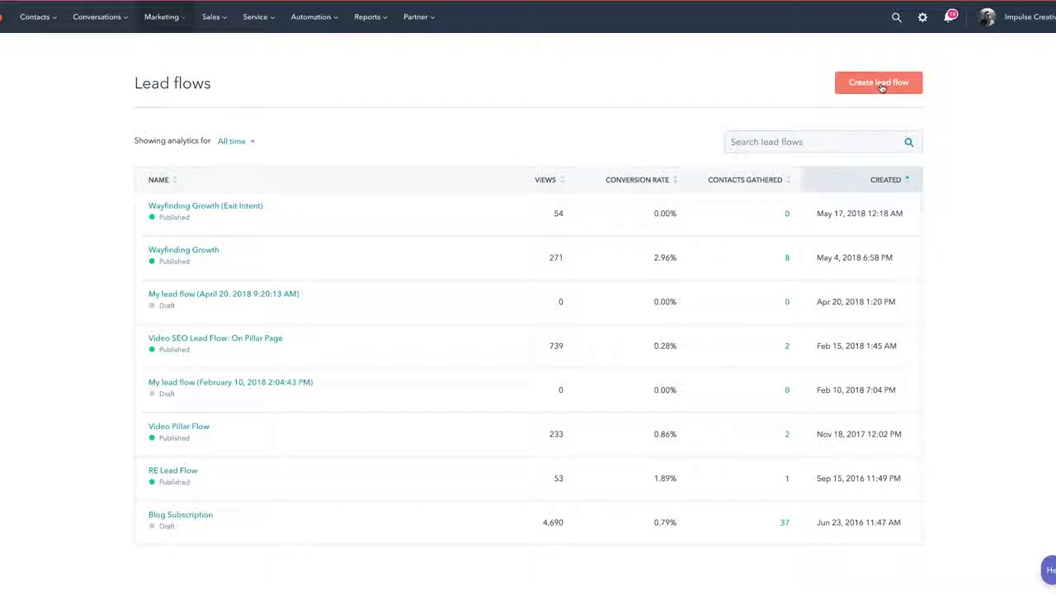
pyautogui.click(879, 84)
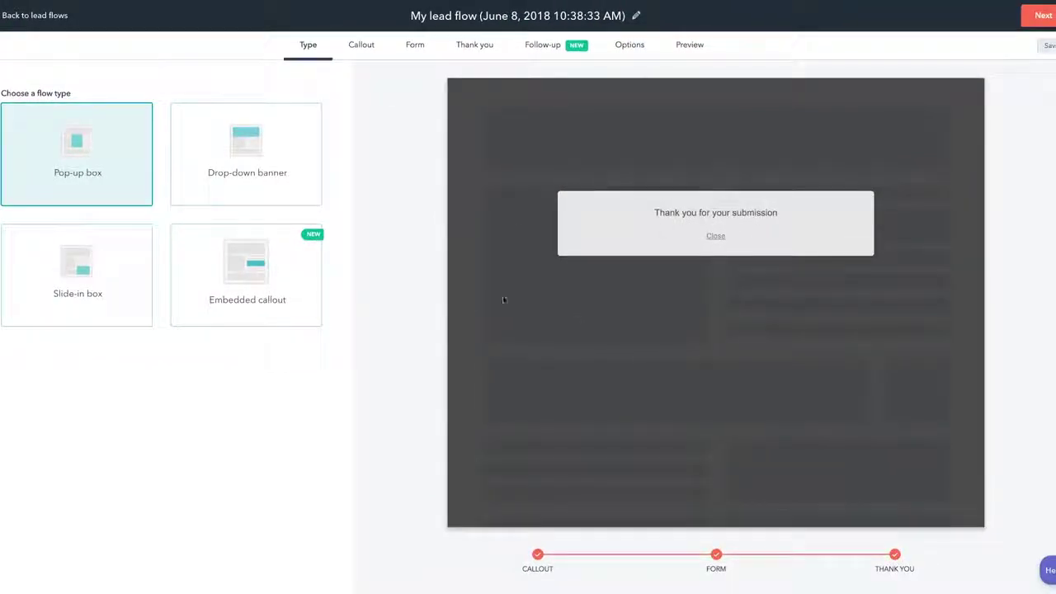
# Step: Preview the callout, form and thank-you stages of the pop-up box flow type
pyautogui.click(538, 556)
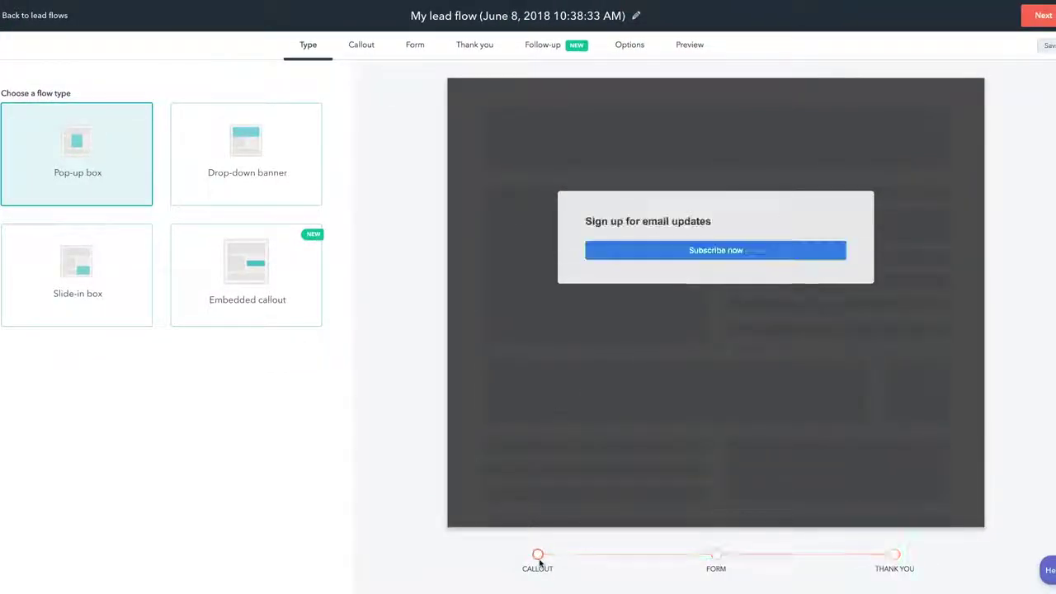
pyautogui.click(716, 555)
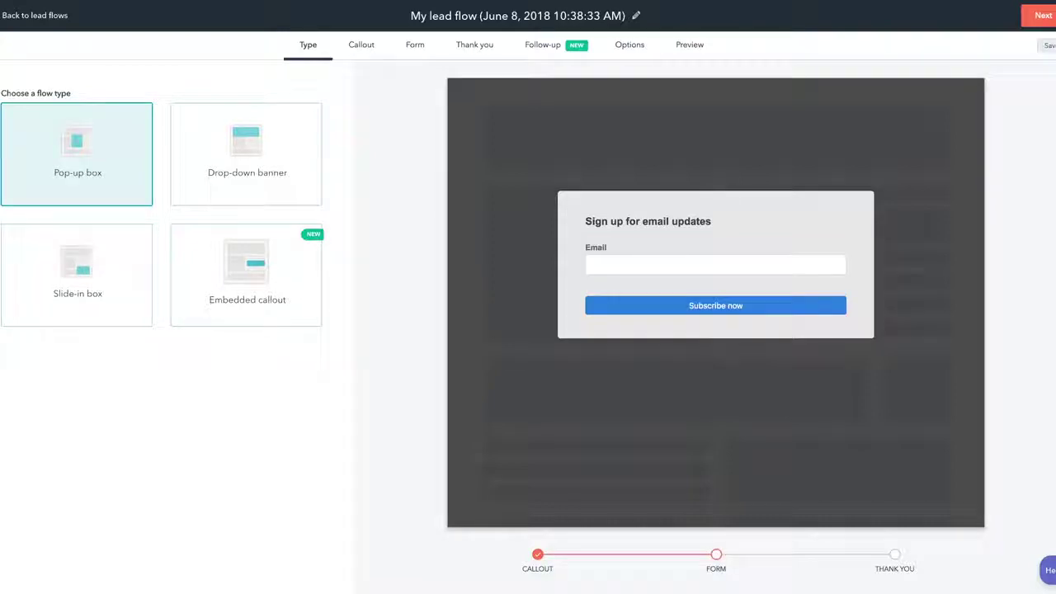
pyautogui.click(895, 556)
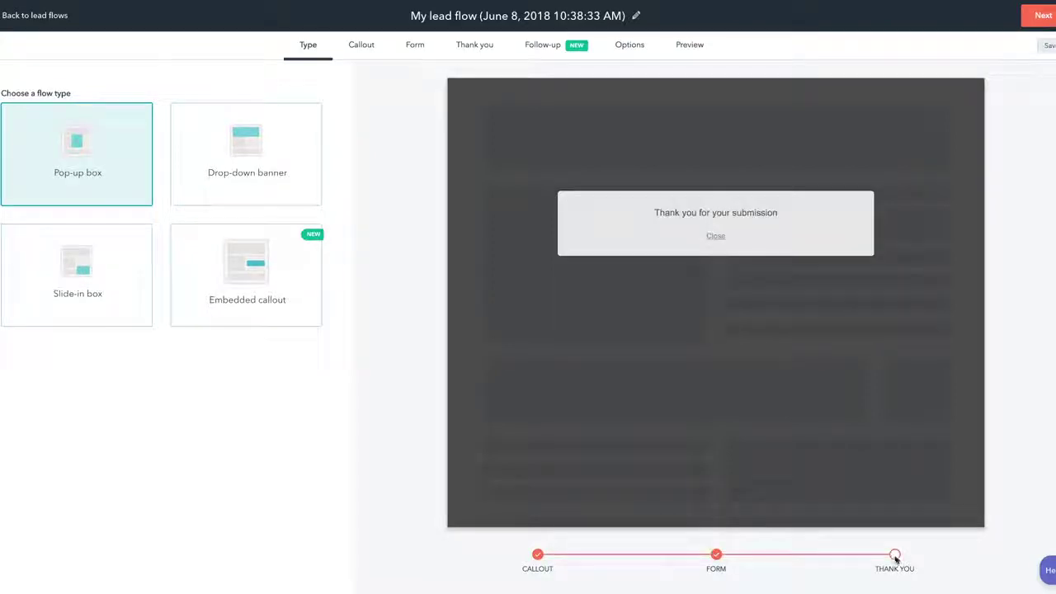
# Step: Switch the flow type to drop-down banner and preview its form and thank-you stages
pyautogui.click(314, 146)
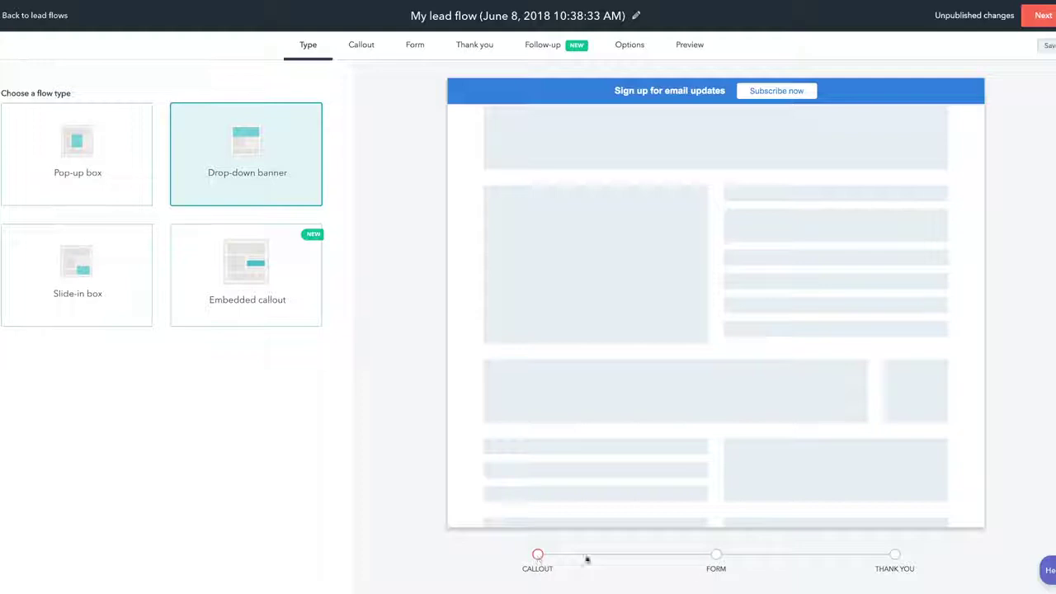
pyautogui.click(716, 556)
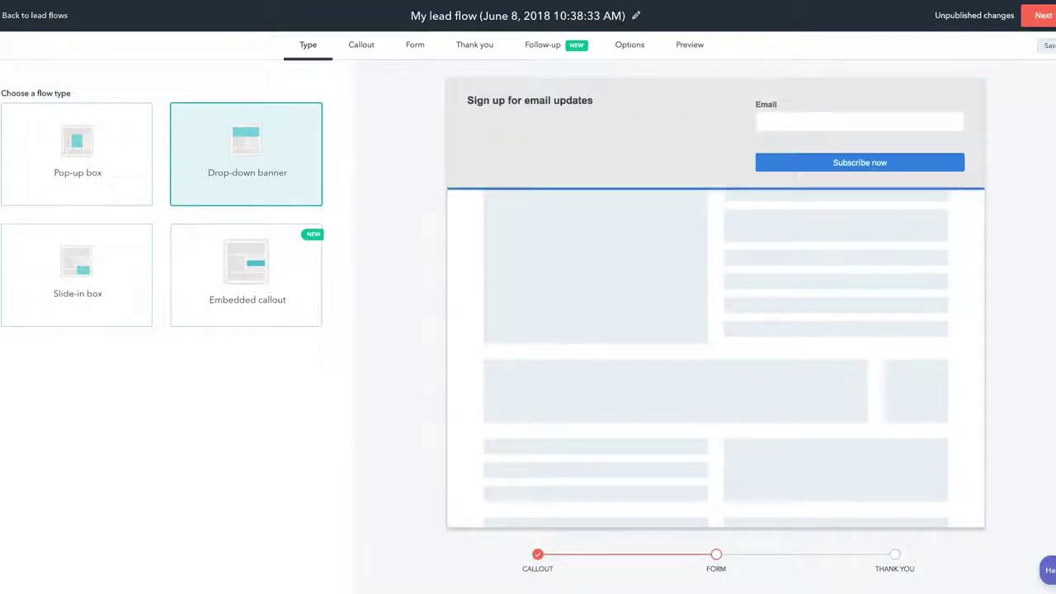
pyautogui.click(894, 555)
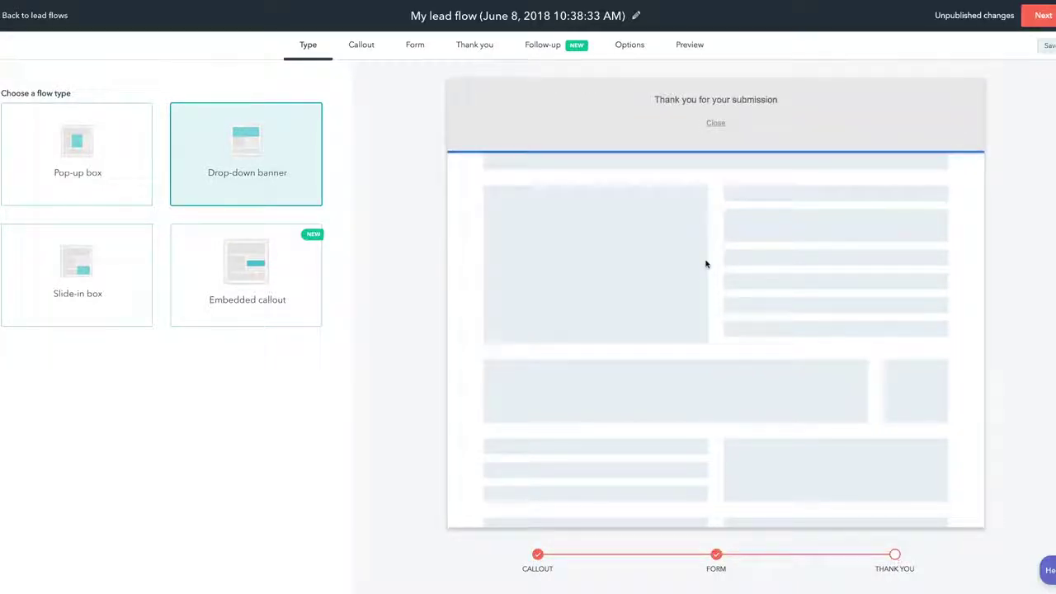
# Step: Try the slide-in box and embedded callout flow types, previewing the form stage of each and the embedded callout's thank-you stage
pyautogui.click(97, 287)
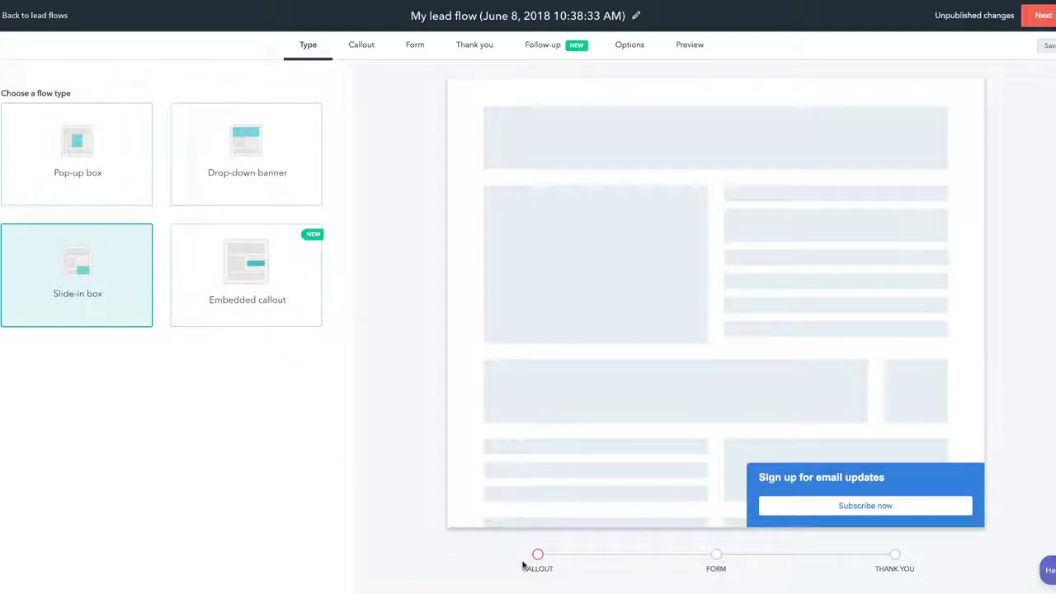
pyautogui.click(716, 556)
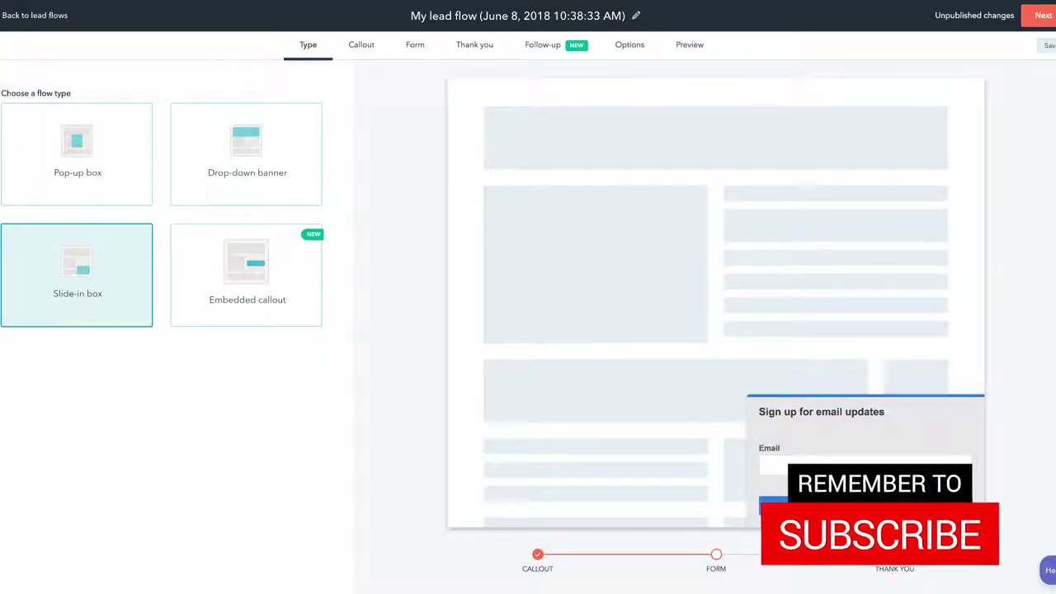
pyautogui.click(246, 262)
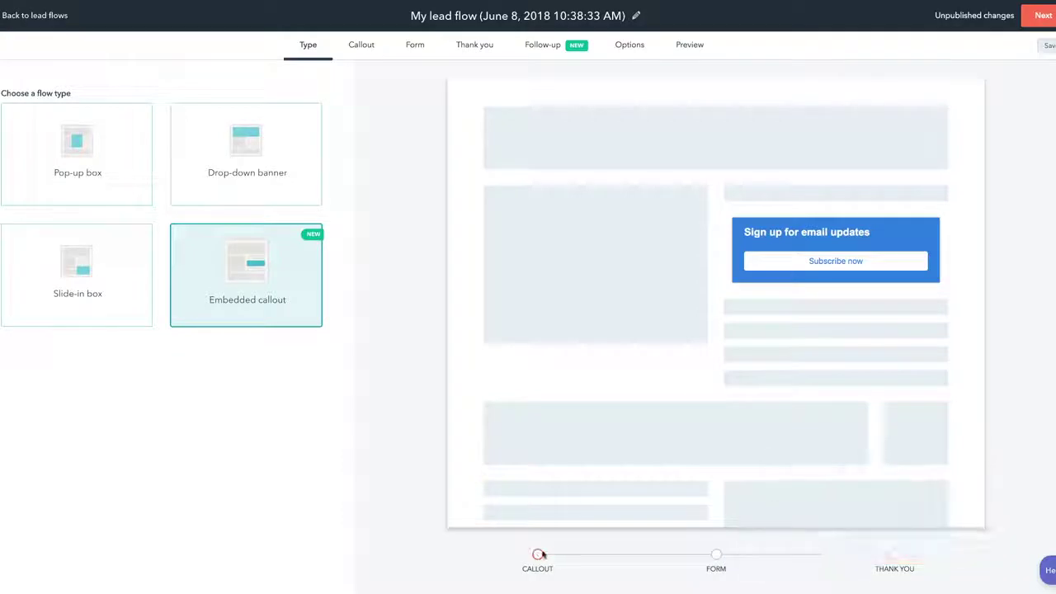
pyautogui.click(716, 556)
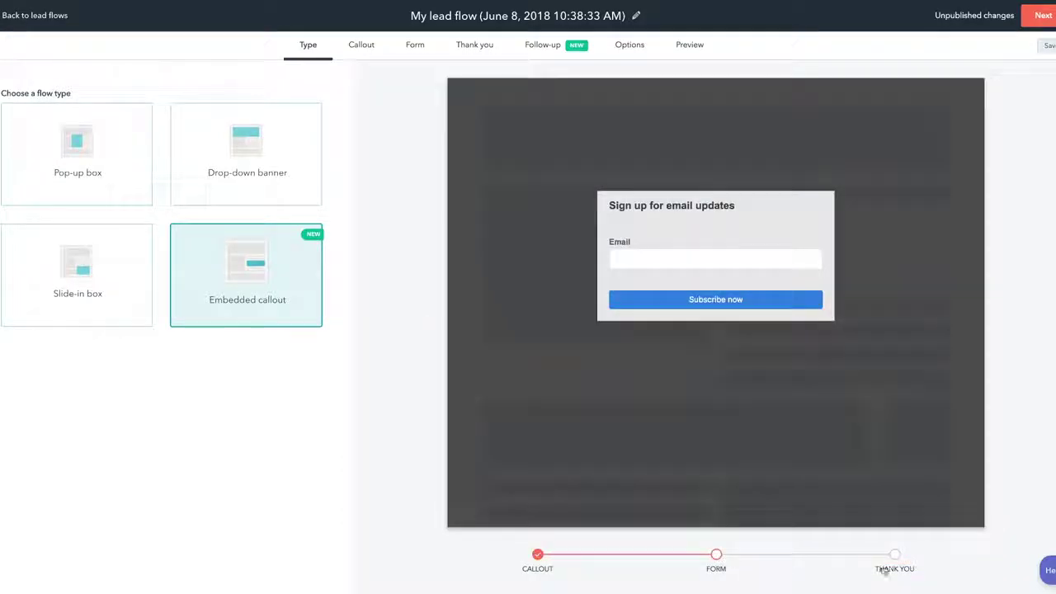
pyautogui.click(895, 558)
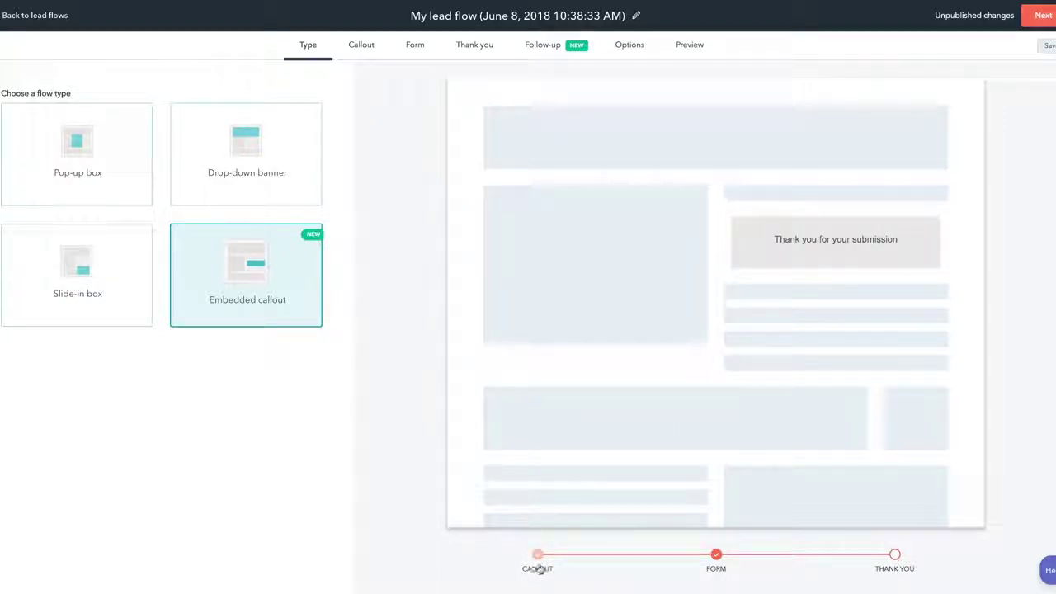
# Step: Choose the pop-up box flow type and rename the lead flow to "My lead flow test"
pyautogui.click(75, 145)
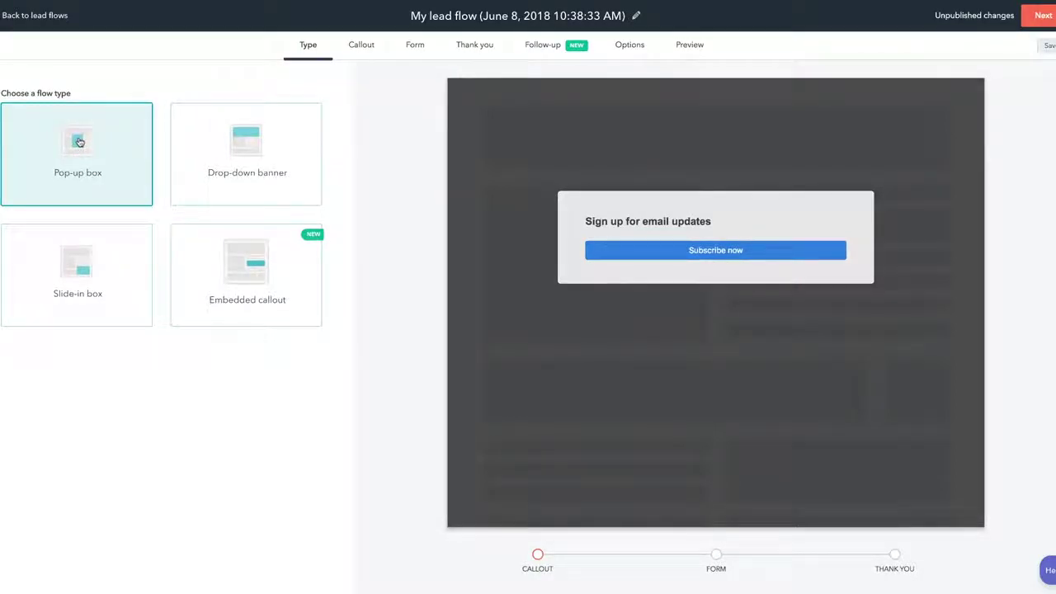
pyautogui.click(538, 15)
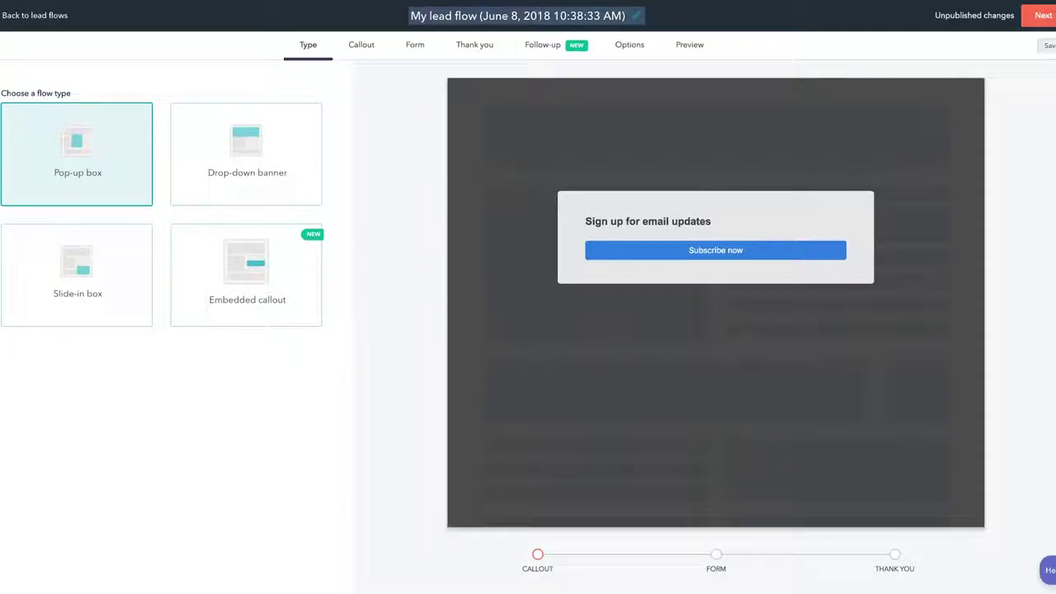
pyautogui.click(551, 16)
pyautogui.moveTo(625, 16); pyautogui.dragTo(480, 16)
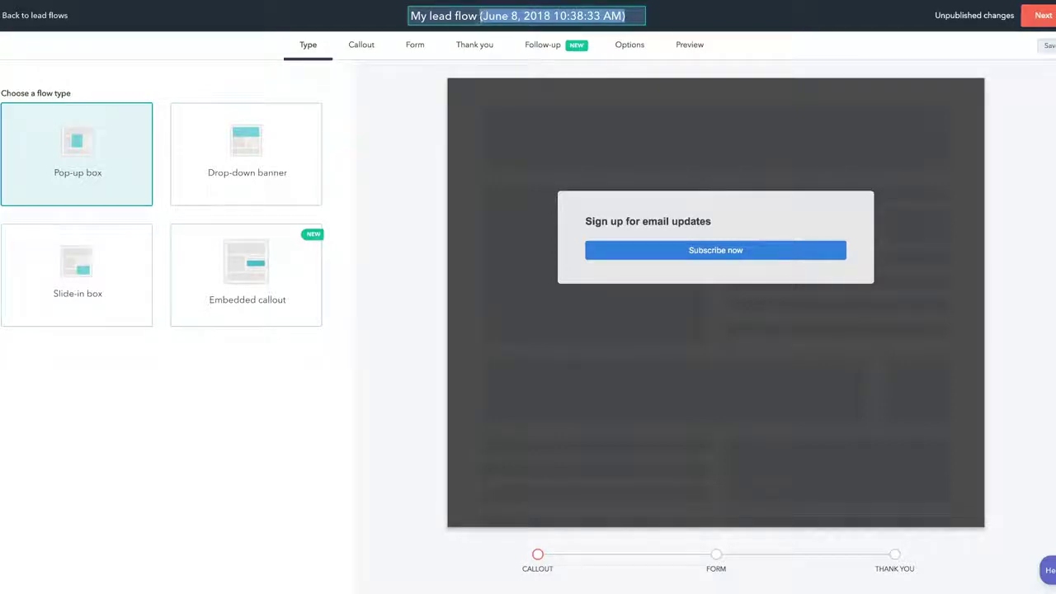
pyautogui.write('test')
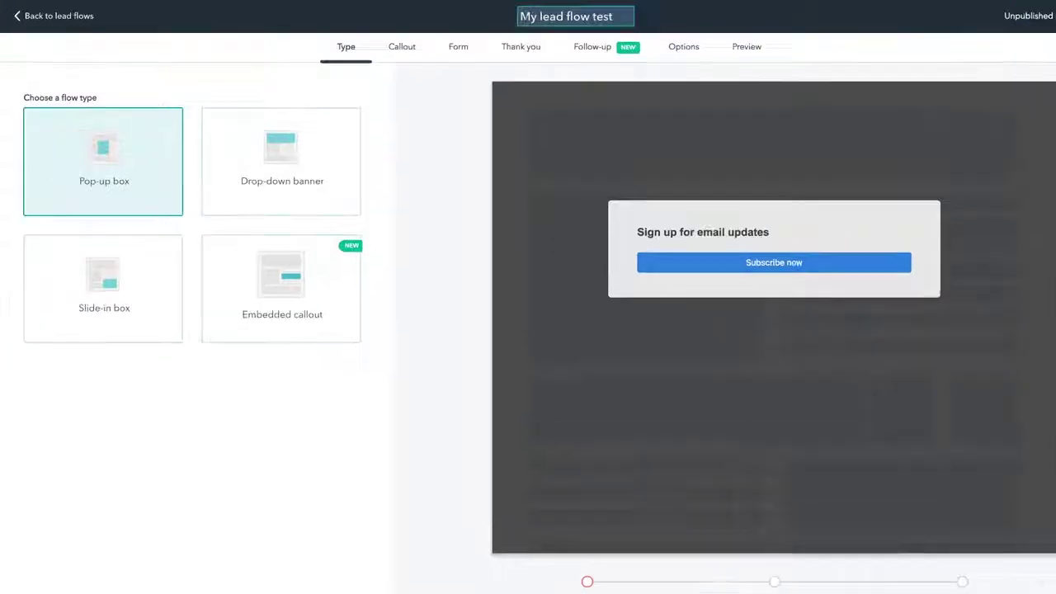
pyautogui.click(419, 91)
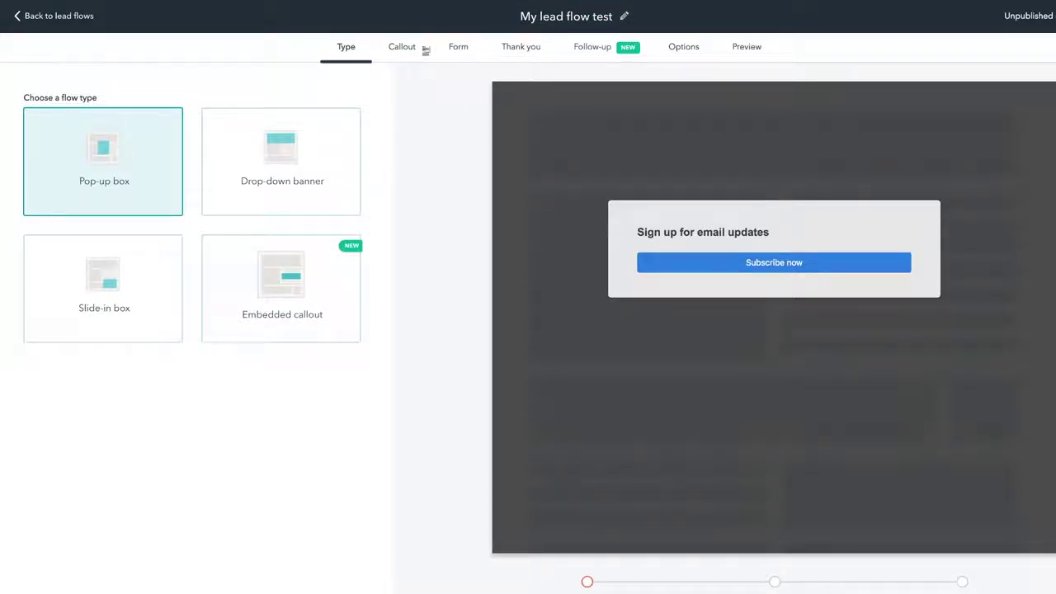
# Step: Add the recent photo of two men in front of the HubSpot backdrop as the callout's featured image
pyautogui.click(404, 46)
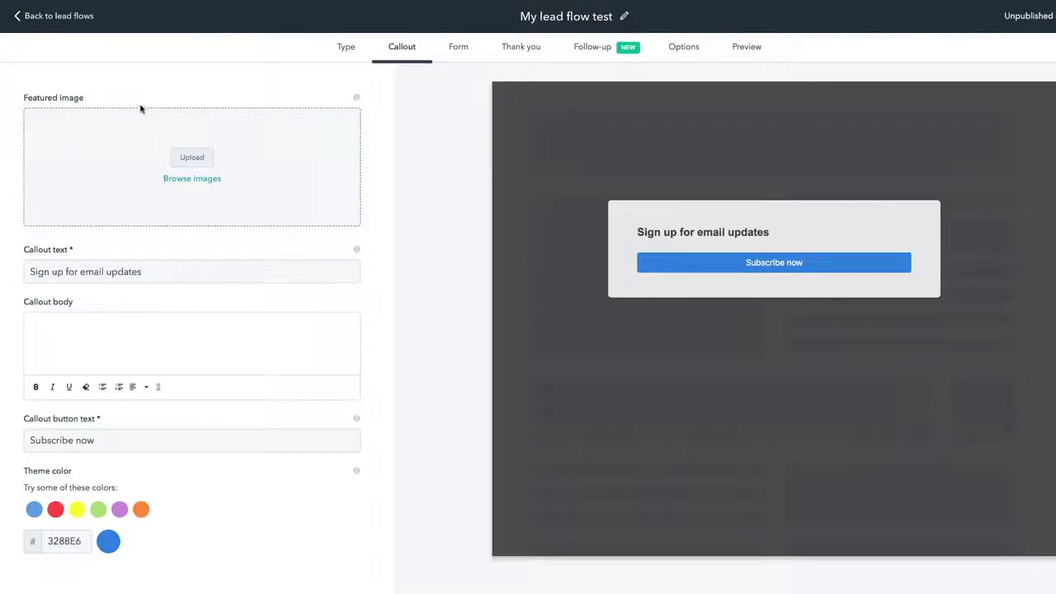
pyautogui.click(198, 180)
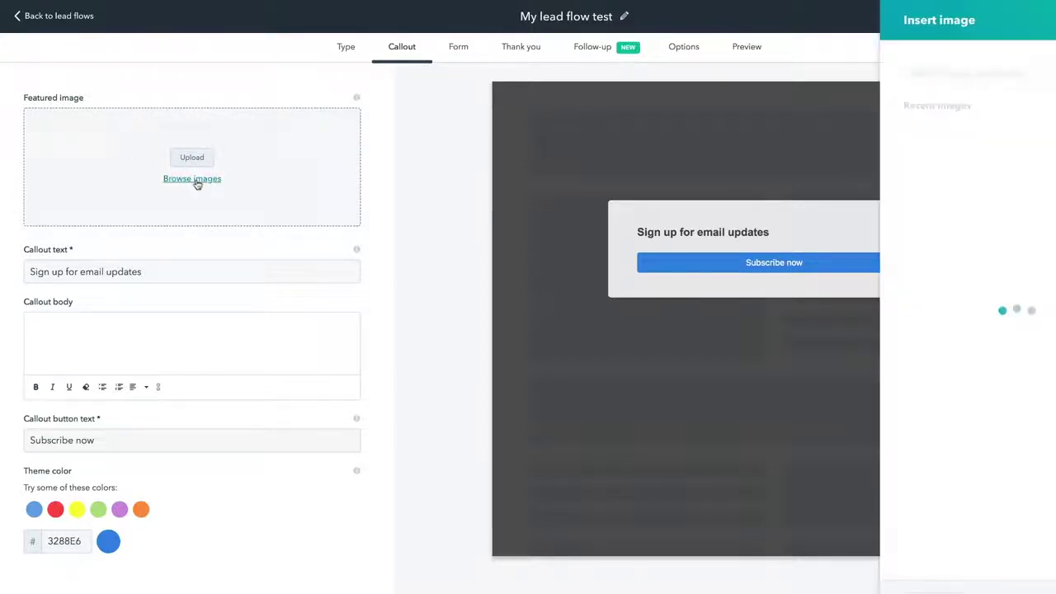
pyautogui.click(938, 161)
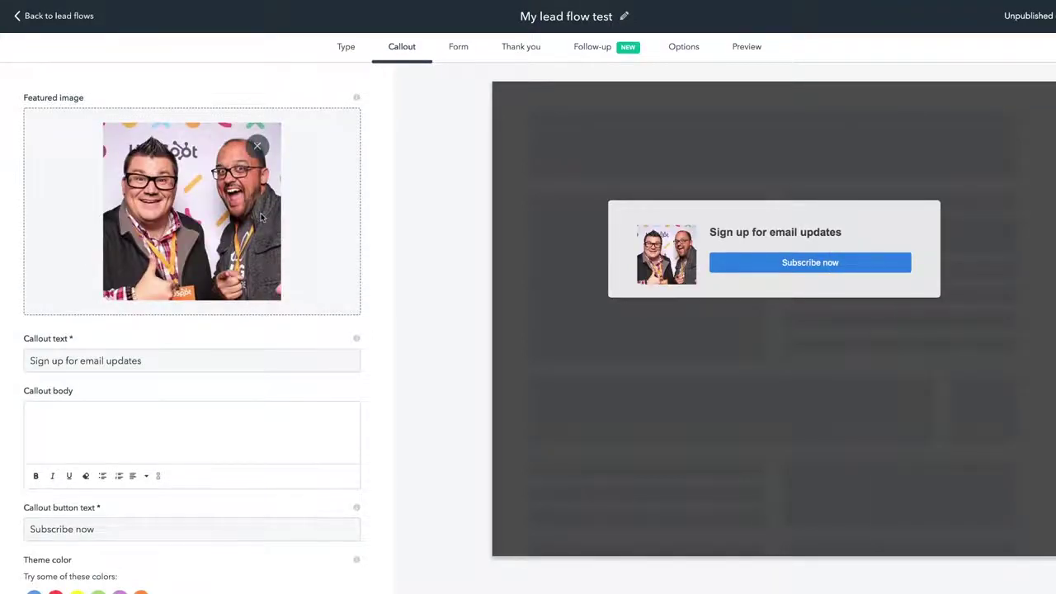
# Step: Replace the callout text with "Hey come join us for the fun!"
pyautogui.click(125, 361)
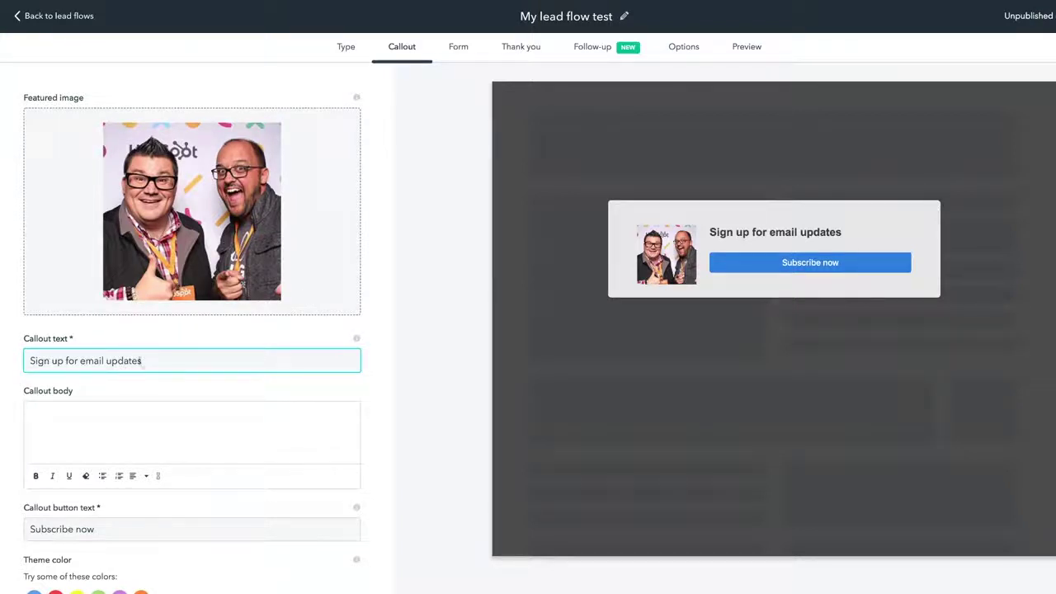
pyautogui.moveTo(153, 360); pyautogui.dragTo(13, 352)
pyautogui.write('Hey come join us for the fun!')
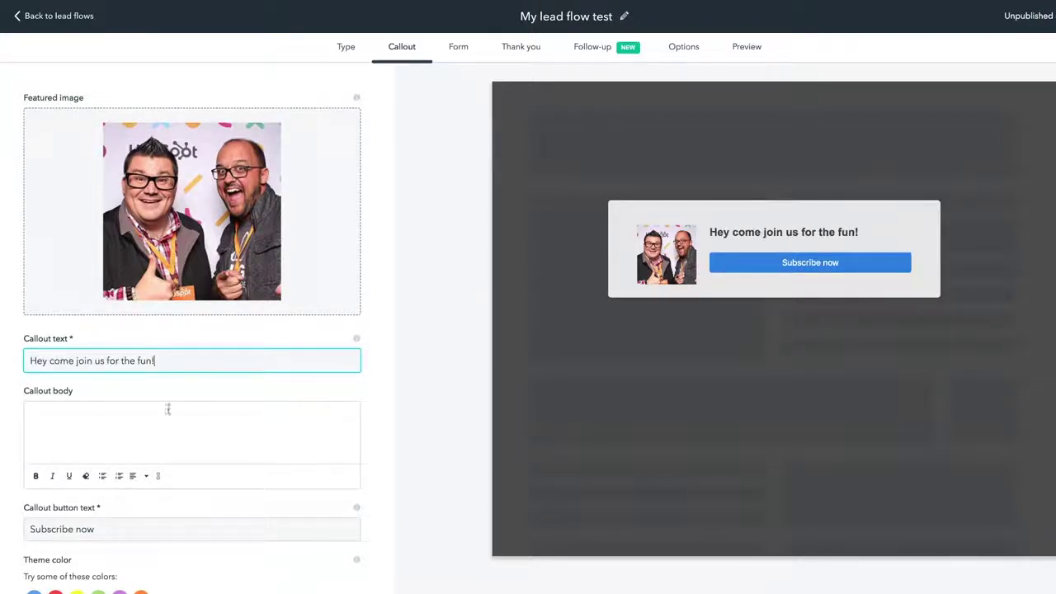
# Step: Fill the callout body with "We will be at INBOUND18 will you be there? Come join us for a special time with our fans. RSVP only."
pyautogui.click(66, 420)
pyautogui.write('We will be at INBOUND18 will you be there? Come join us for a special time with our fans. RSVP only.')
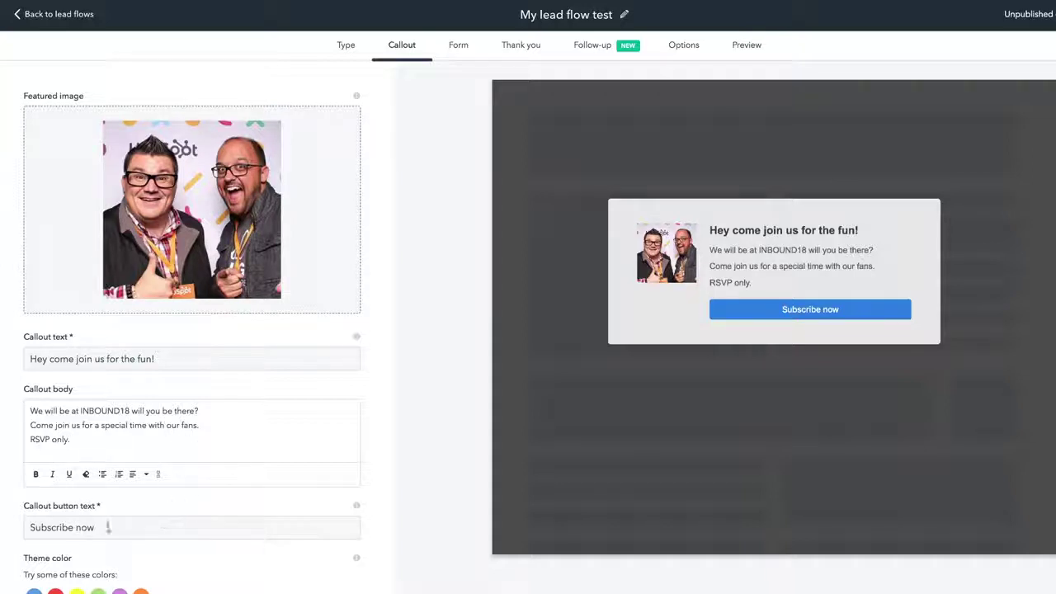
# Step: Change the callout button text to "RSVP now" and set the theme color to the suggested orange, FF9842
pyautogui.moveTo(74, 527); pyautogui.dragTo(6, 513)
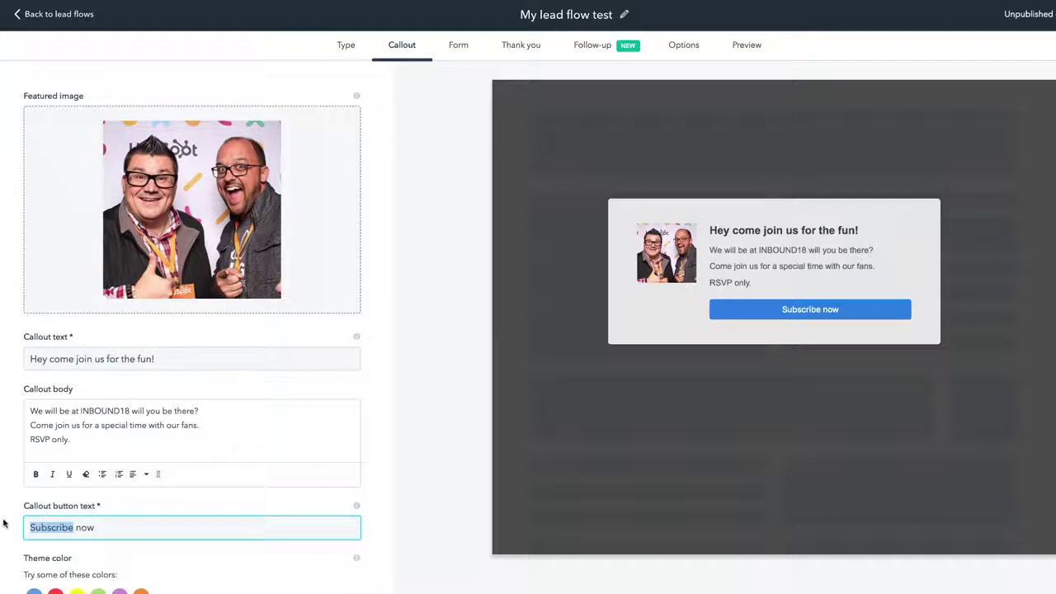
pyautogui.write('RSVP')
pyautogui.click(219, 569)
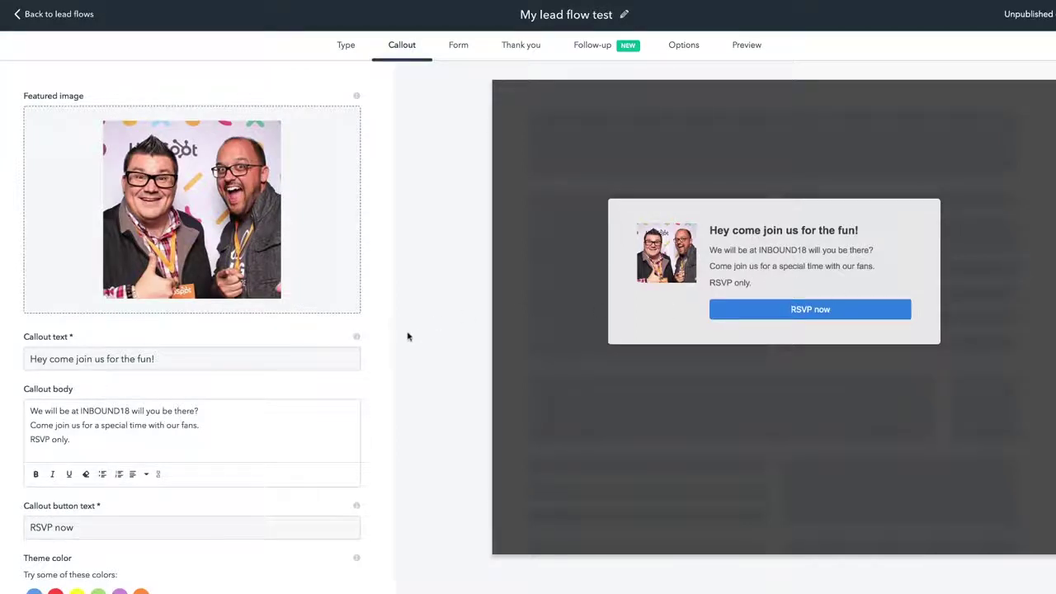
pyautogui.scroll(-2, 375, 348)
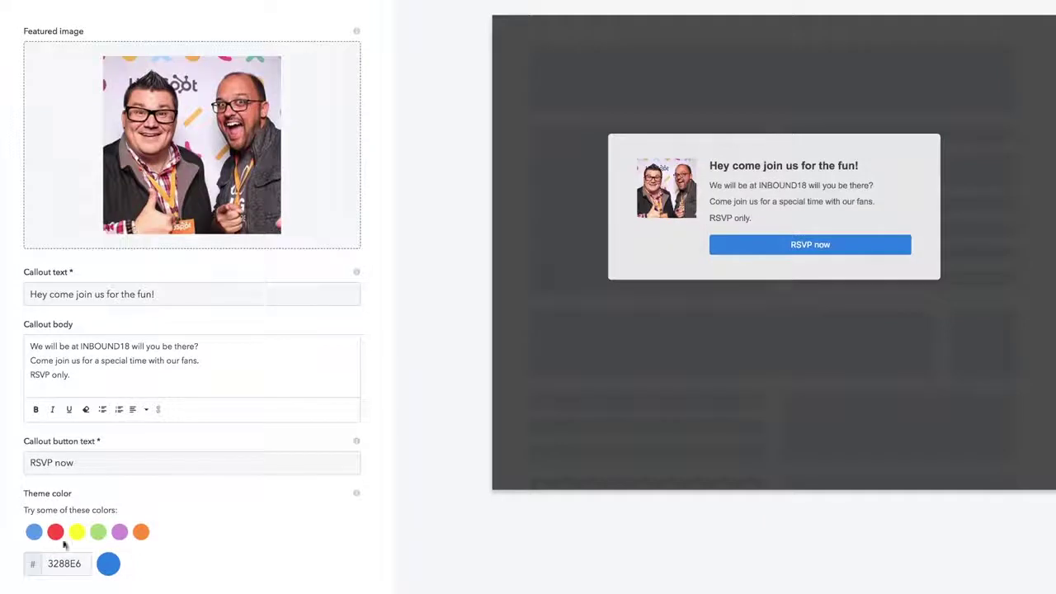
pyautogui.click(141, 532)
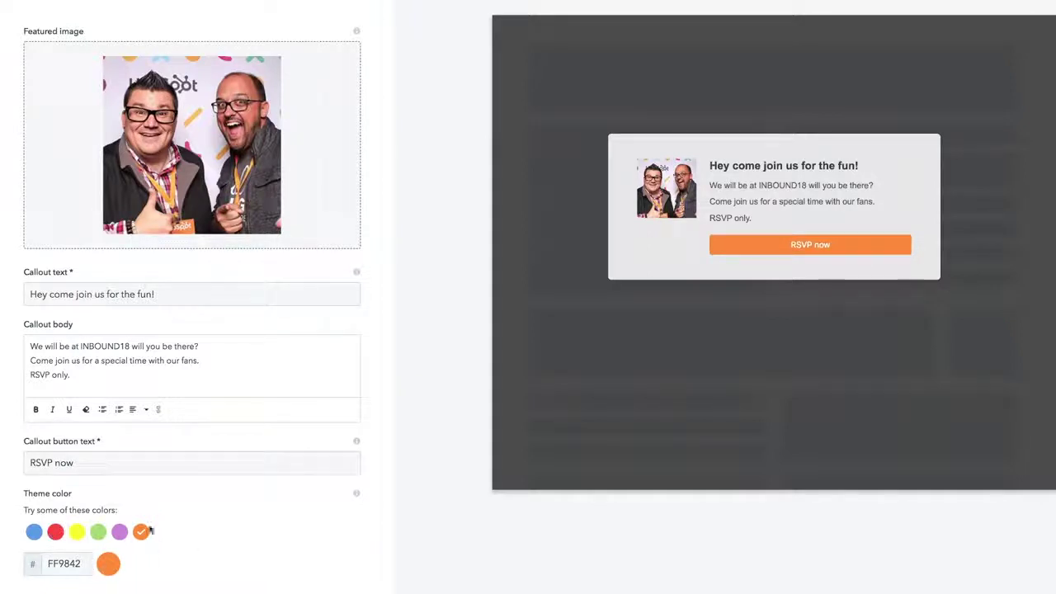
pyautogui.scroll(2, 218, 529)
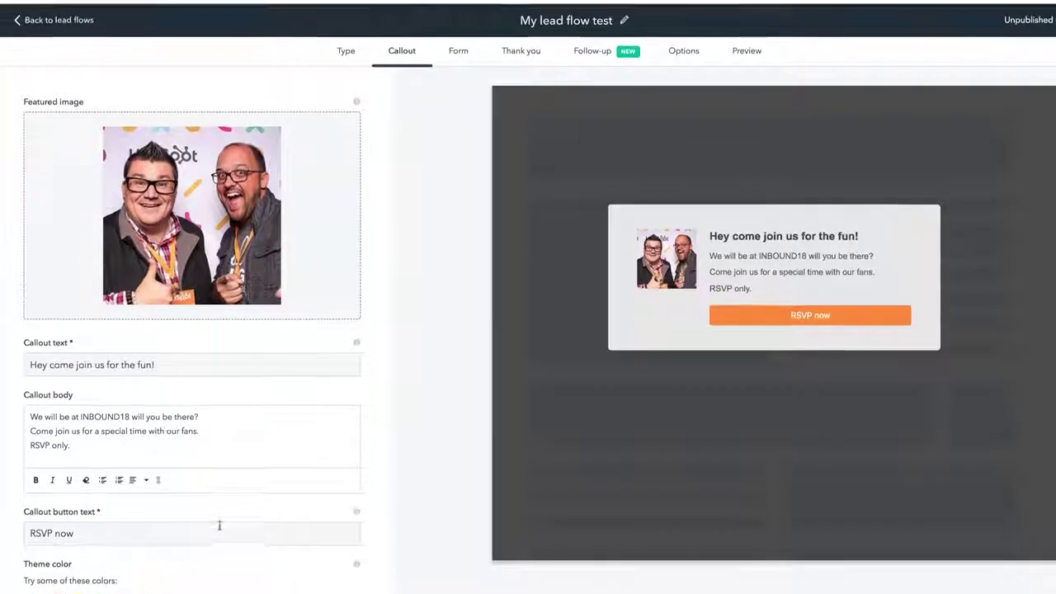
pyautogui.moveTo(216, 254)
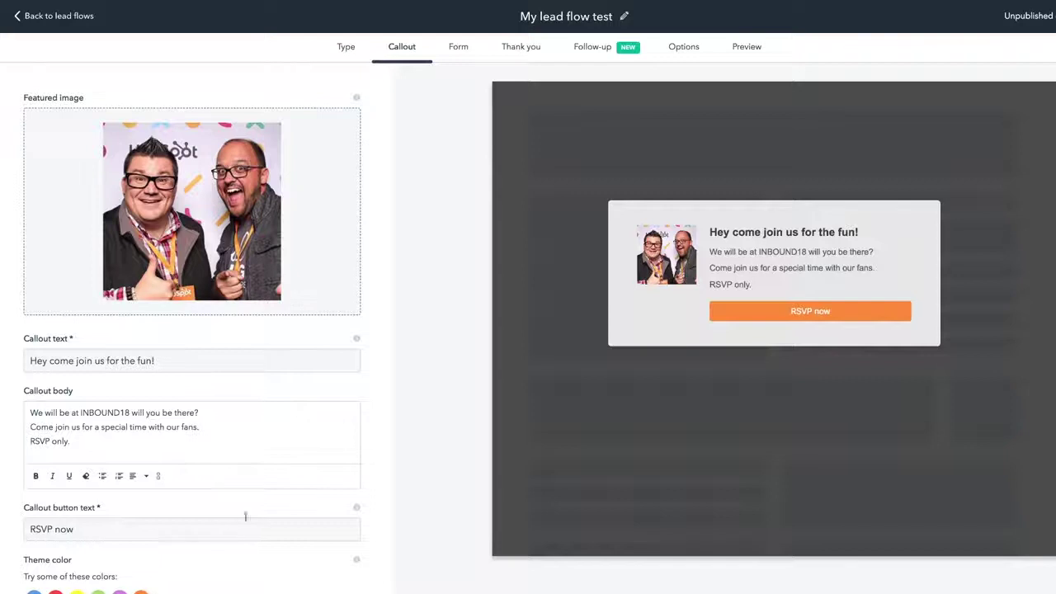
# Step: Enter "Food, drinks, and makreting and sales strategies all night long." as the form body of the lead flow
pyautogui.click(460, 48)
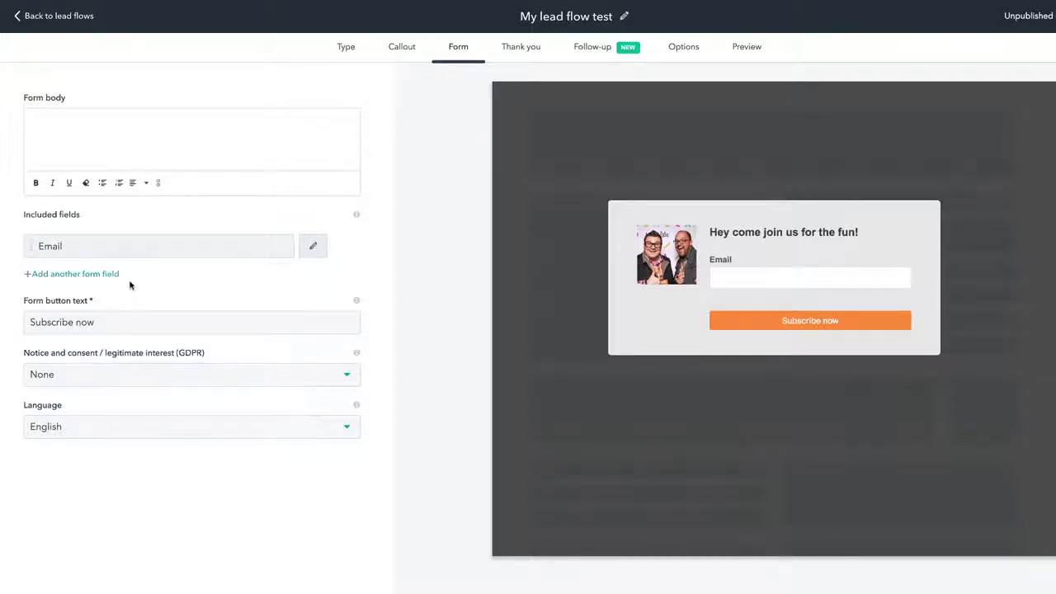
pyautogui.click(62, 128)
pyautogui.write('Food, drinks, and makreting and sales strategies all night long.')
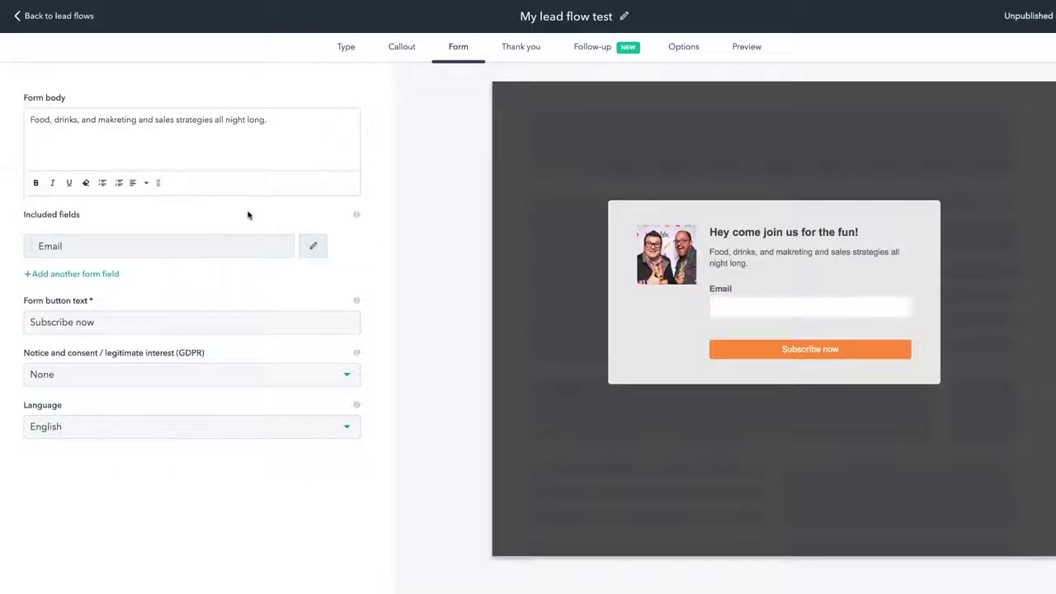
# Step: Add First Name, Last Name and Persona fields to the form below the Email field
pyautogui.click(103, 276)
pyautogui.click(98, 305)
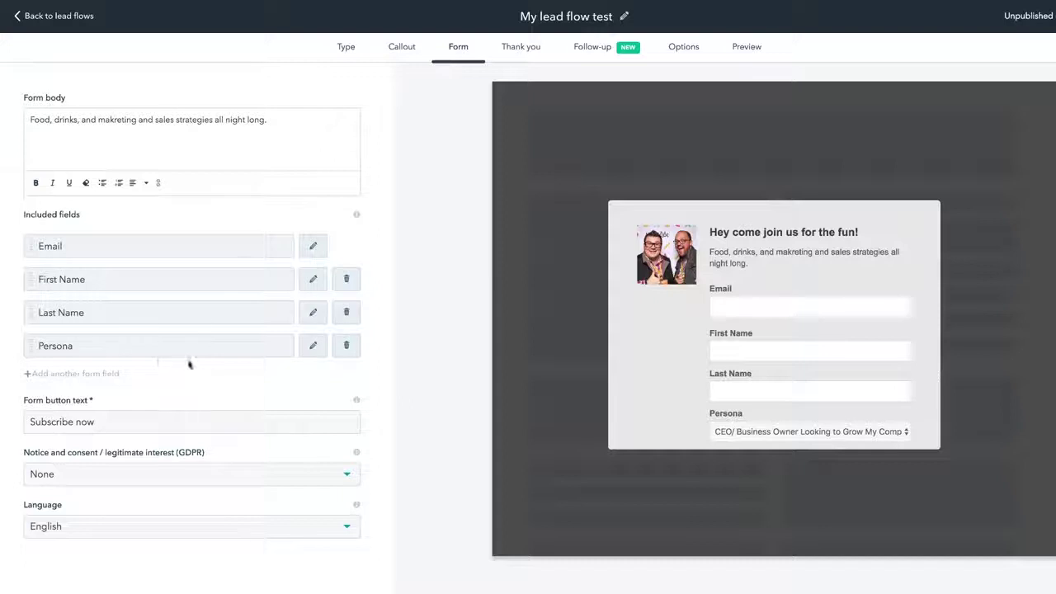
# Step: Reorder the form fields so First Name and Last Name precede Email, and relabel Persona as "How would you best describe yourself?"
pyautogui.moveTo(33, 275); pyautogui.dragTo(33, 233)
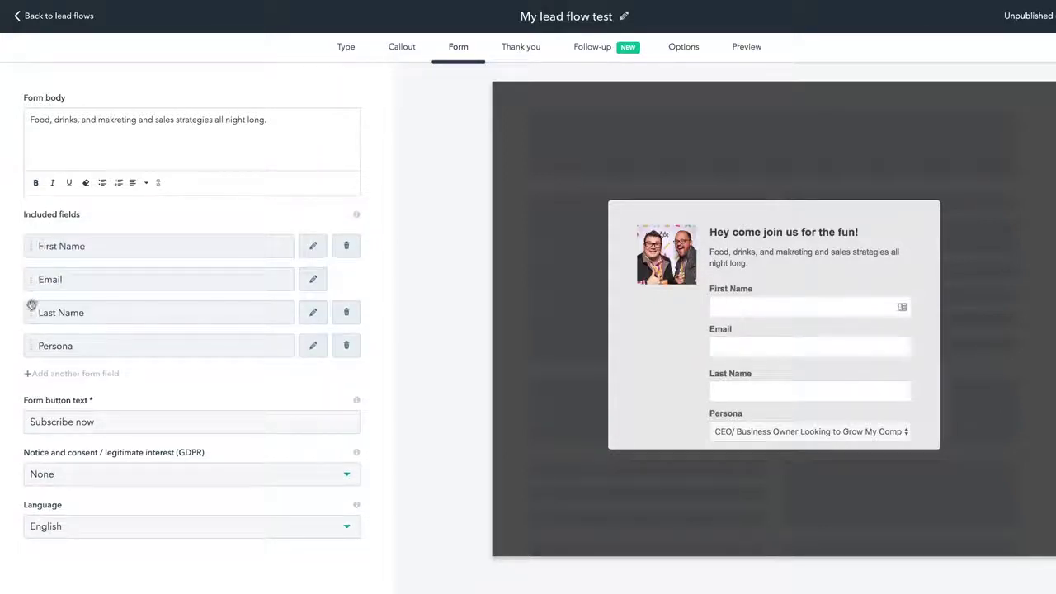
pyautogui.moveTo(30, 309); pyautogui.dragTo(32, 267)
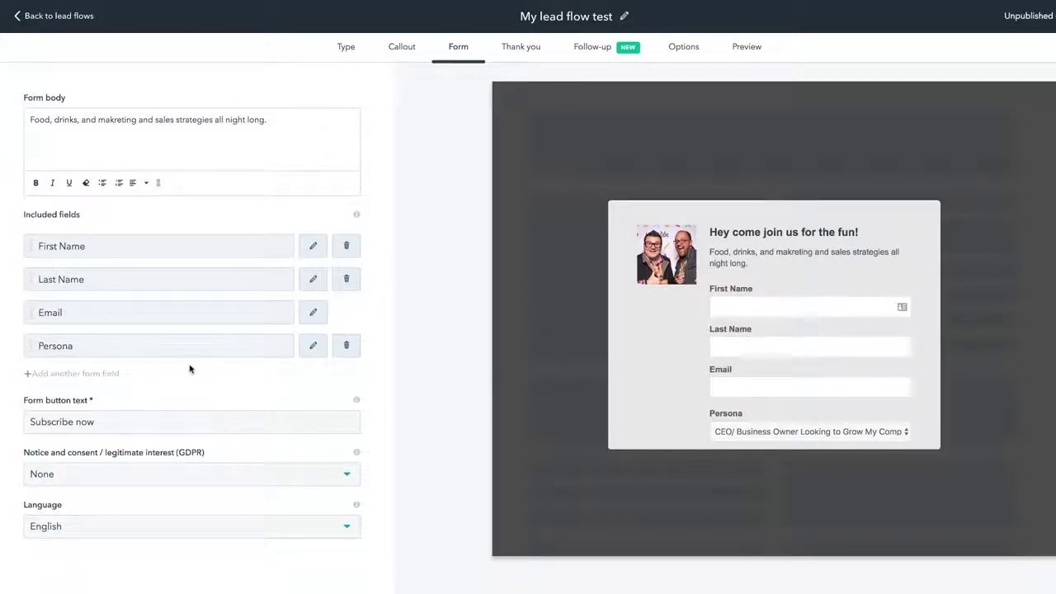
pyautogui.click(314, 346)
pyautogui.moveTo(95, 191); pyautogui.dragTo(3, 187)
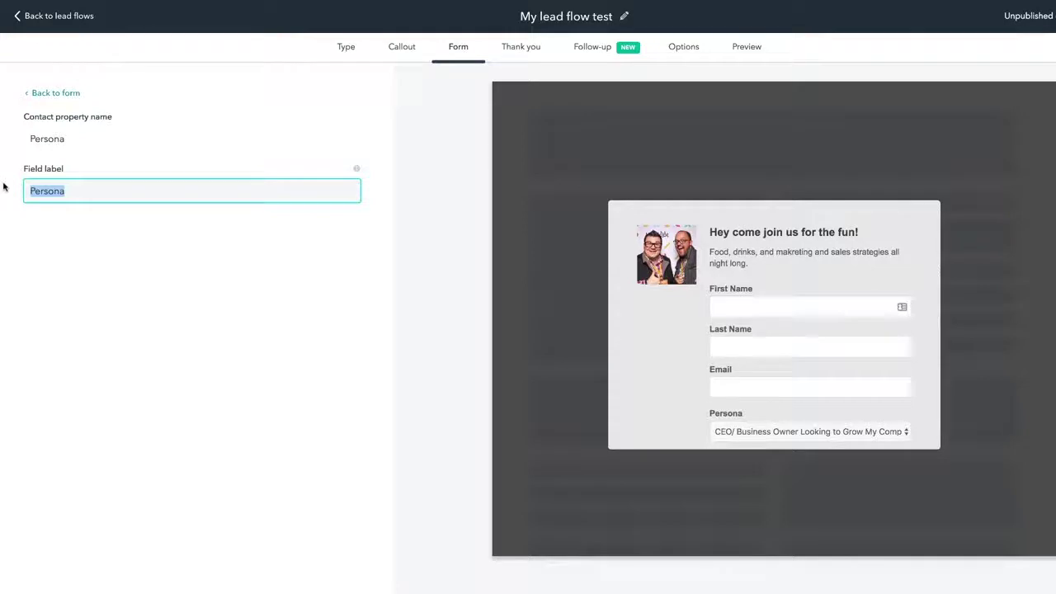
pyautogui.write('How would you best describe yourself?')
pyautogui.click(175, 256)
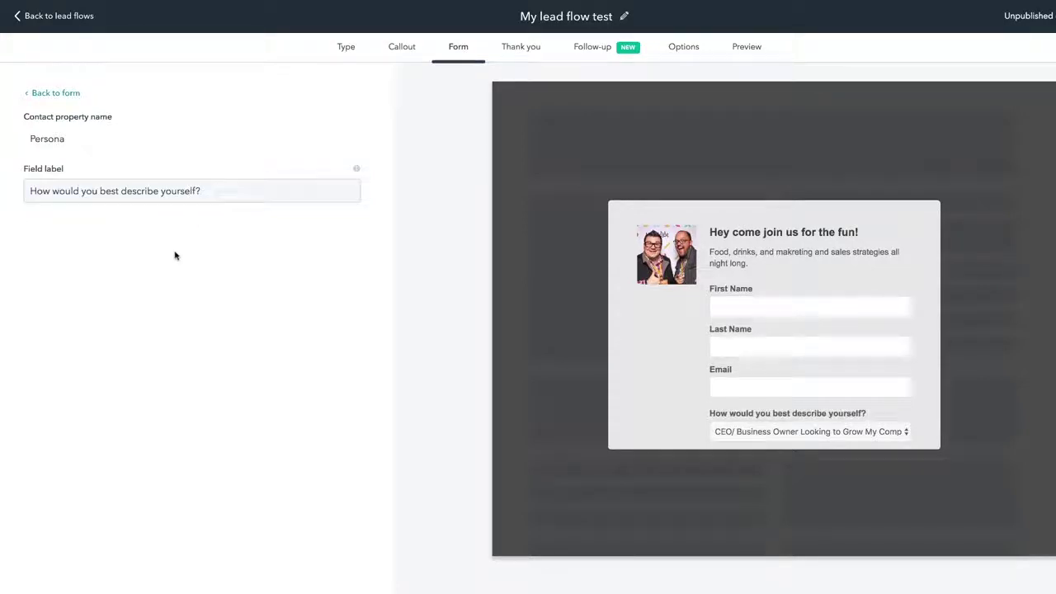
pyautogui.click(73, 94)
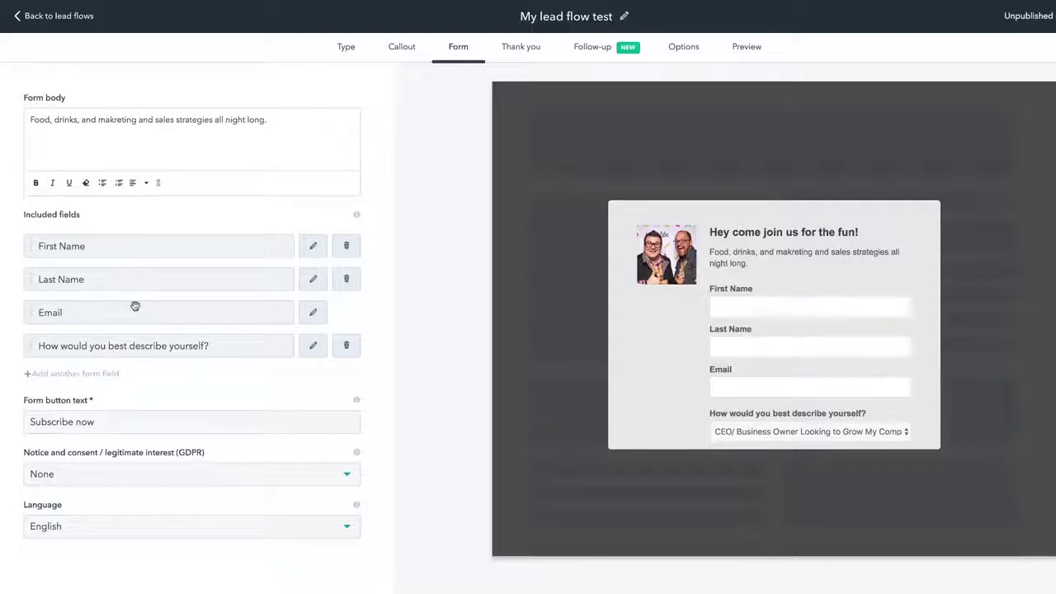
# Step: Review the First Name field's label and placeholder settings and the lead flow's thank-you message
pyautogui.click(312, 246)
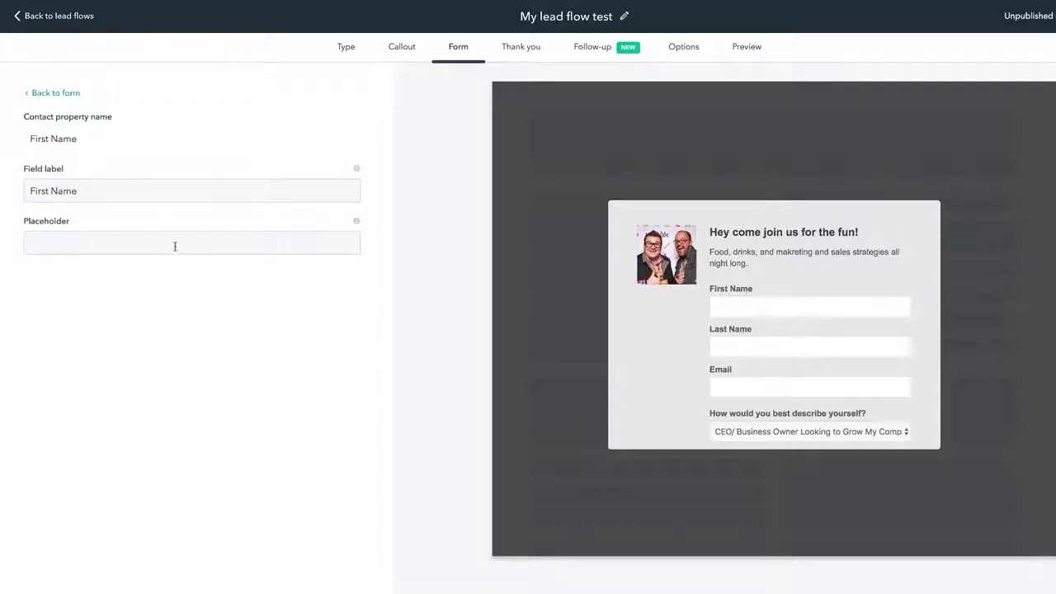
pyautogui.click(66, 93)
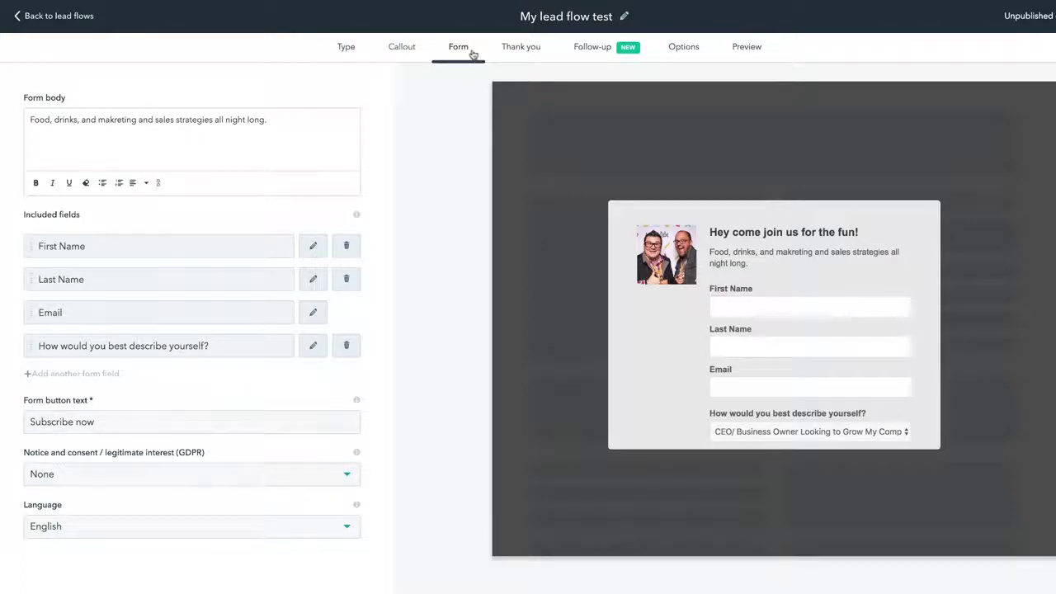
pyautogui.click(521, 49)
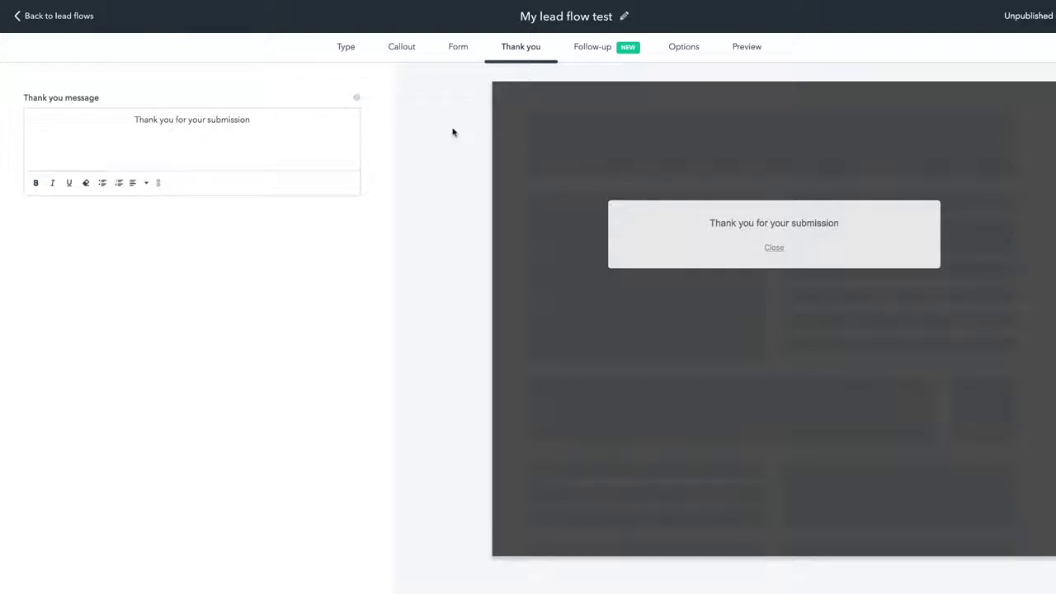
# Step: Create a follow-up email for the lead flow
pyautogui.click(594, 47)
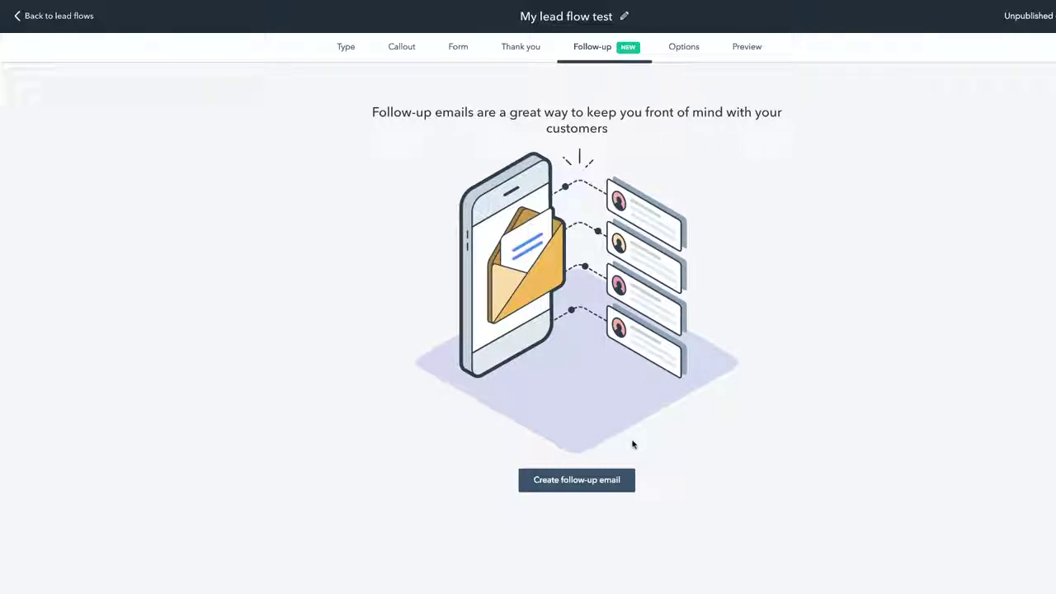
pyautogui.click(572, 483)
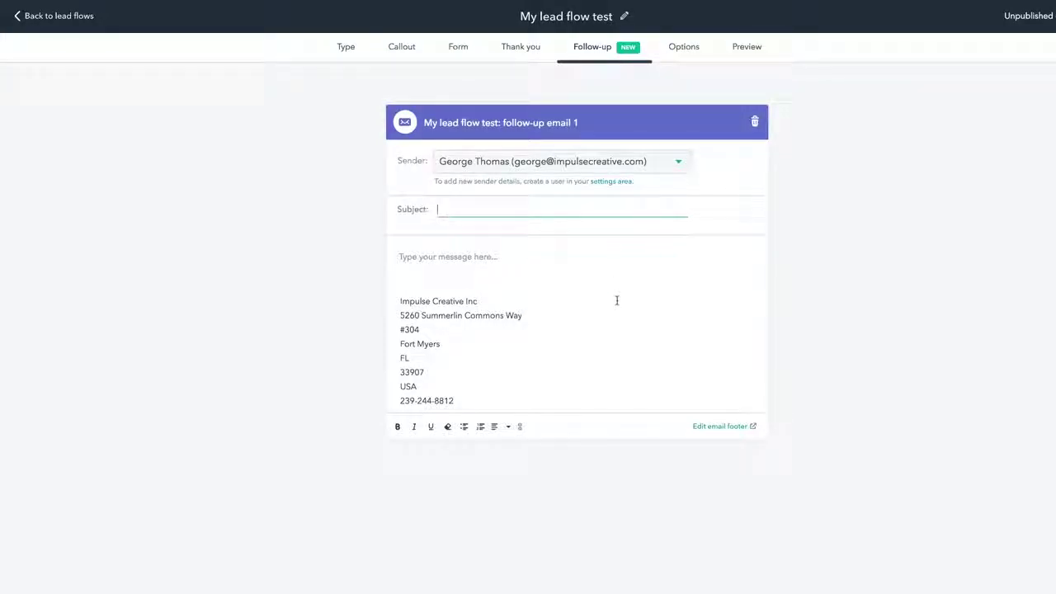
# Step: Restrict the lead flow's location to pages that exactly match specific URLs and add two more URL entries
pyautogui.click(685, 47)
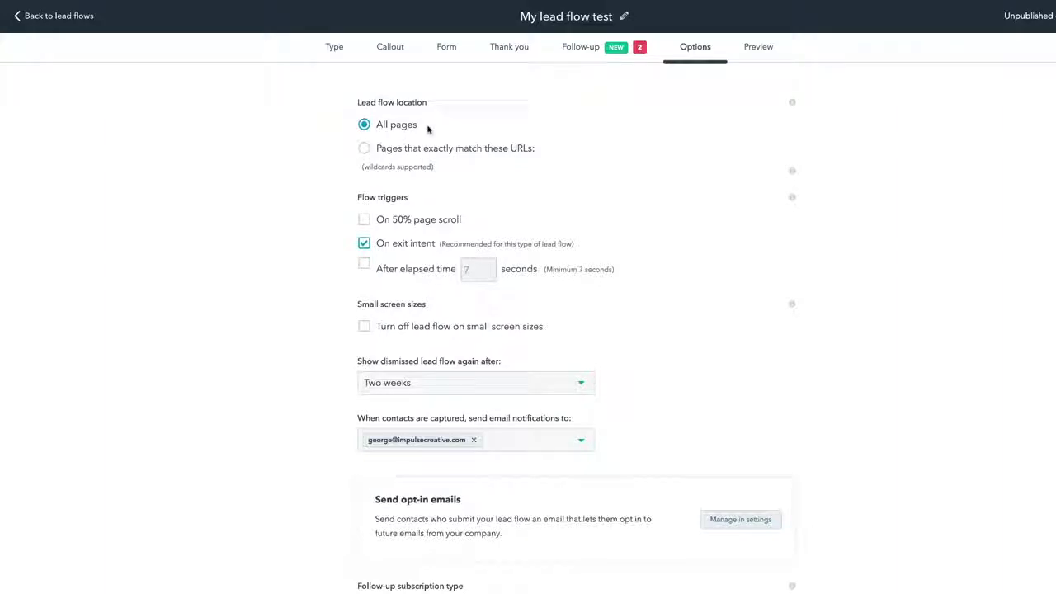
pyautogui.click(364, 149)
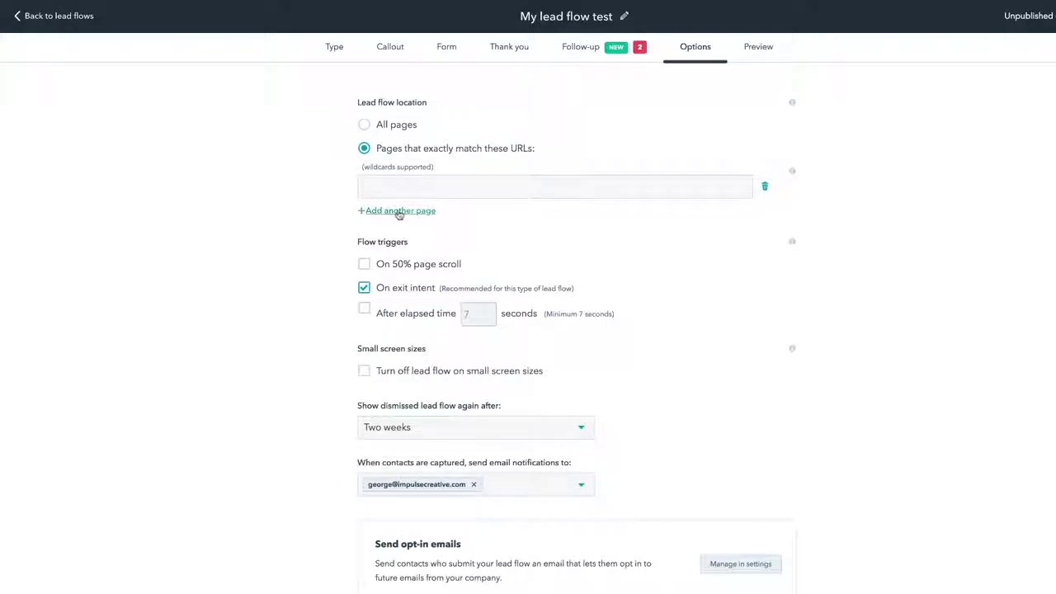
pyautogui.click(399, 211)
pyautogui.click(401, 237)
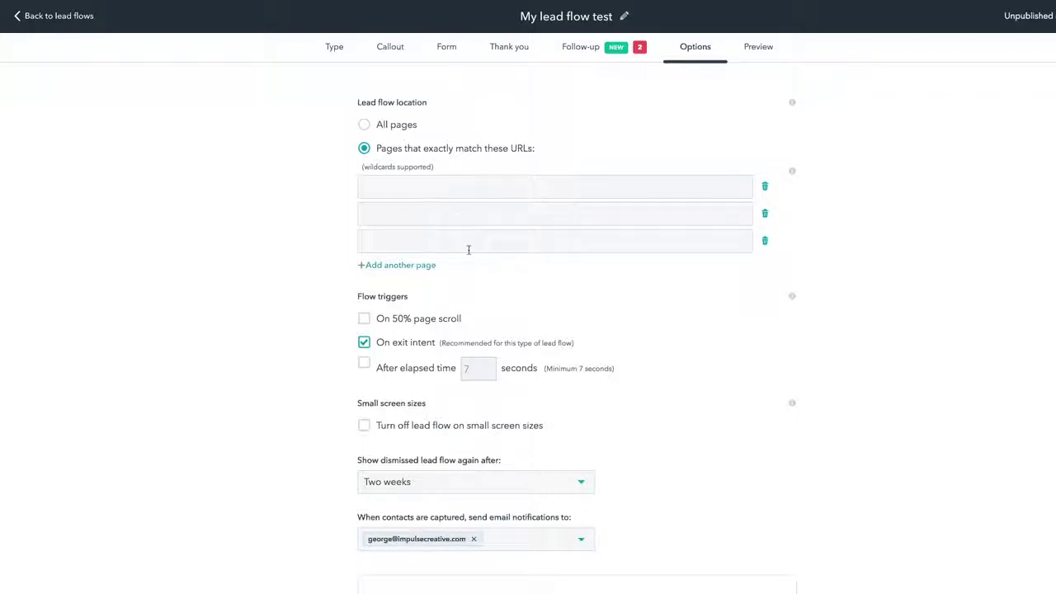
# Step: Enable the 12-second elapsed time and 50% page scroll triggers, and turn off the lead flow on small screen sizes
pyautogui.scroll(-3, 470, 243)
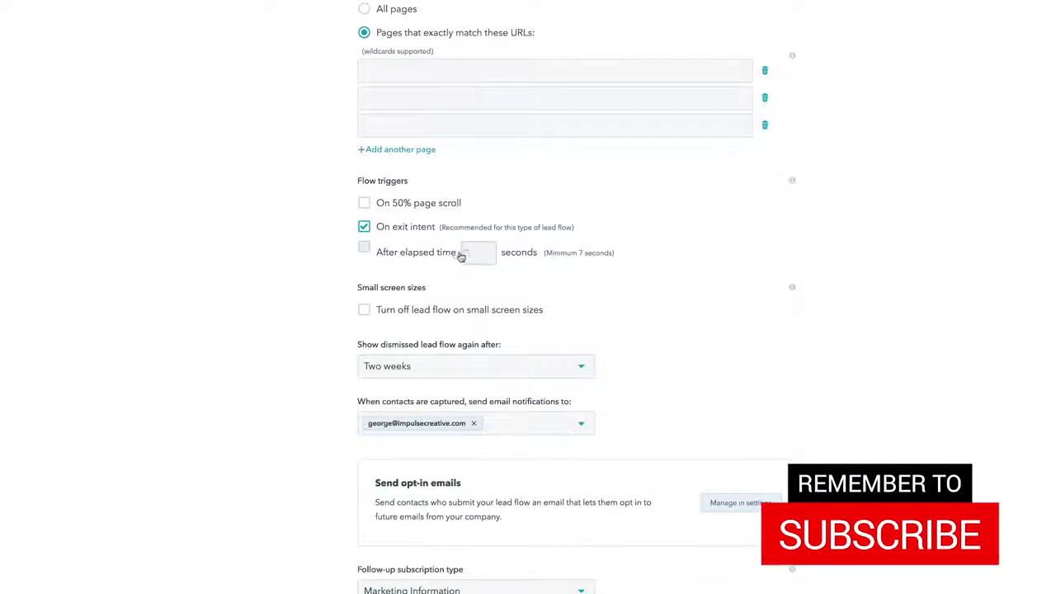
pyautogui.click(464, 253)
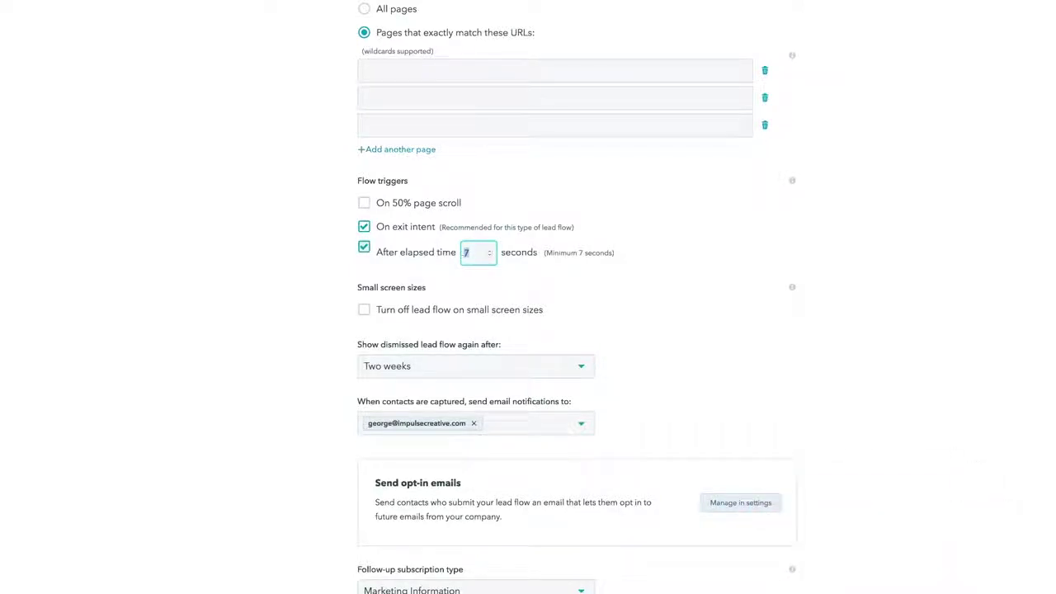
pyautogui.click(474, 289)
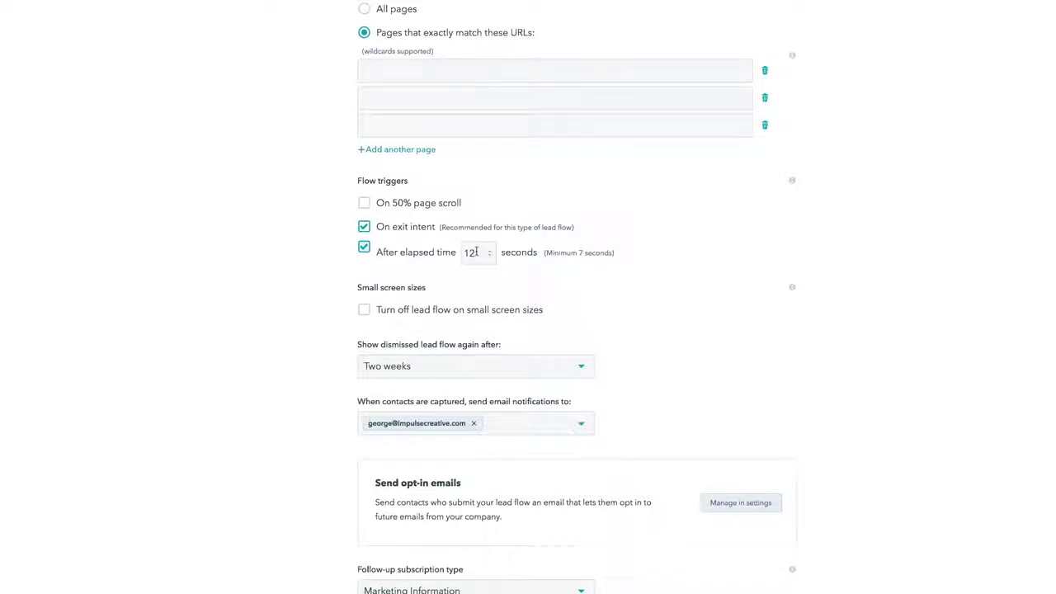
pyautogui.click(364, 203)
pyautogui.click(364, 311)
# Step: Review the dismissed lead flow intervals, notification recipient, opt-in email section and follow-up subscription type choices
pyautogui.scroll(-1, 495, 318)
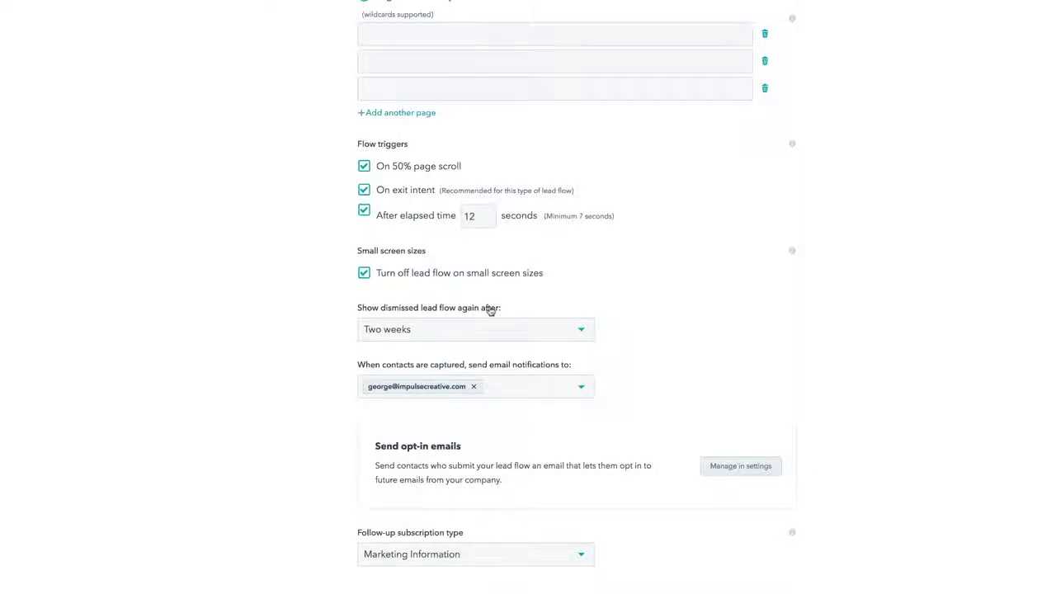
pyautogui.click(578, 334)
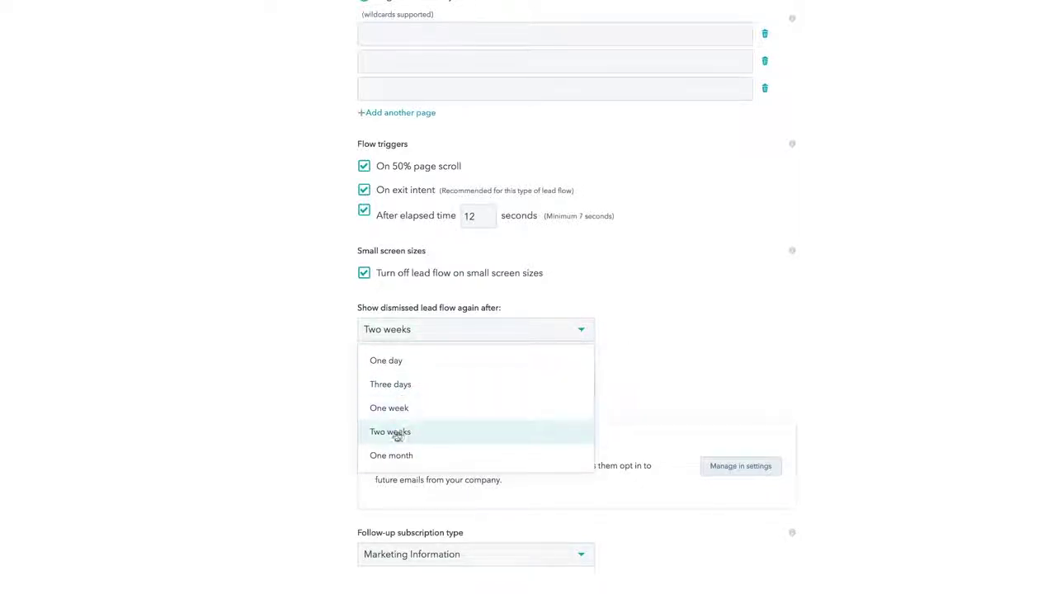
pyautogui.click(665, 375)
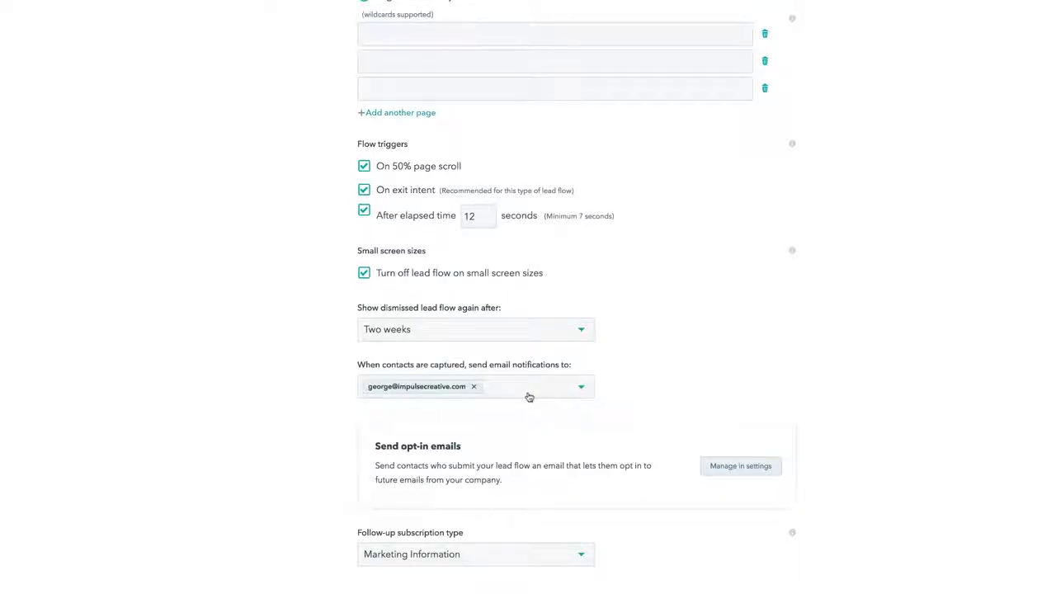
pyautogui.scroll(-1, 530, 394)
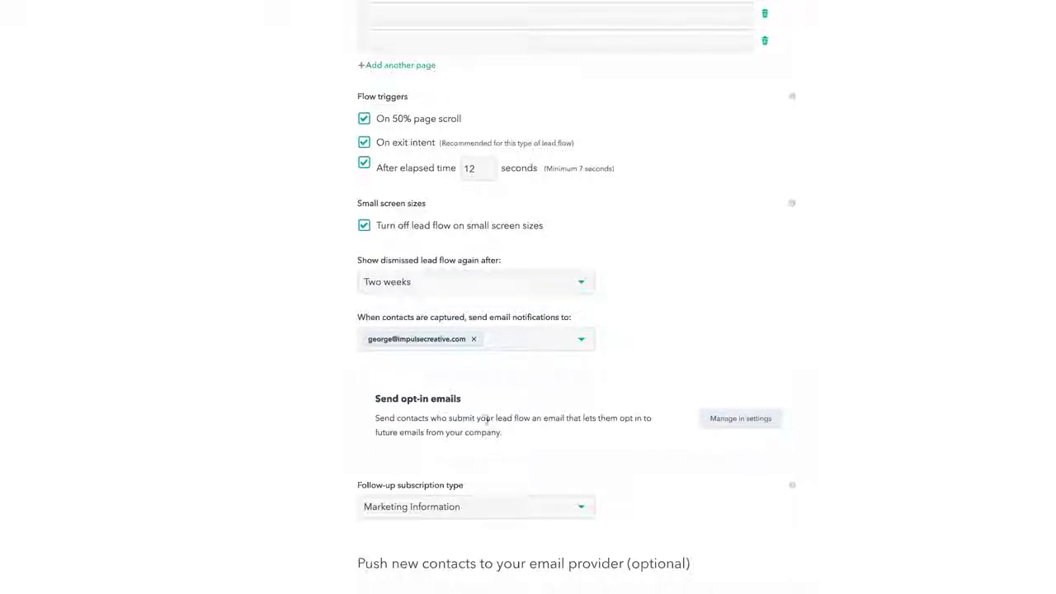
pyautogui.scroll(-1, 536, 412)
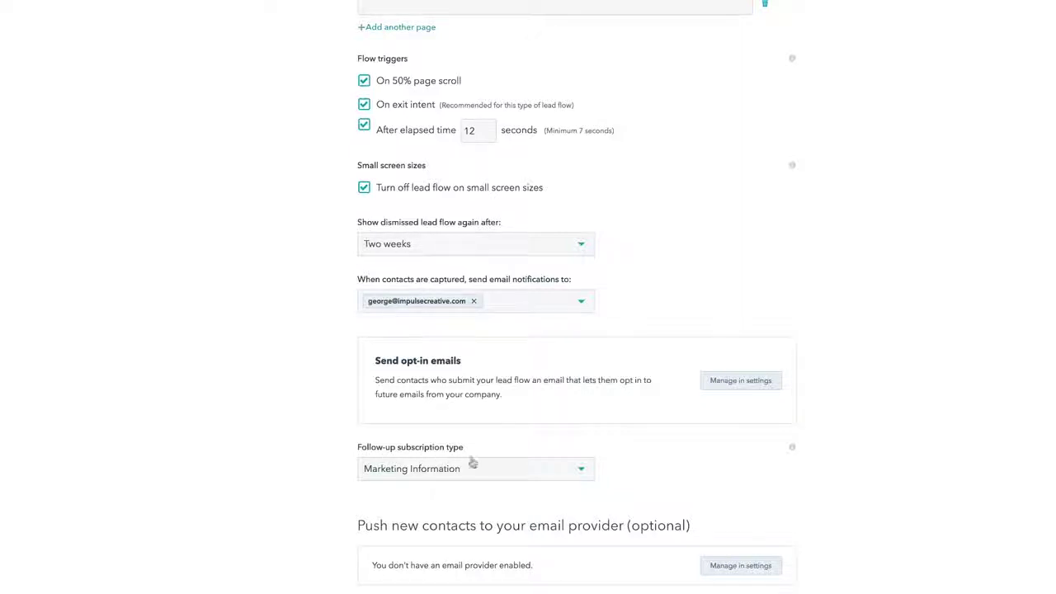
pyautogui.scroll(-1, 555, 458)
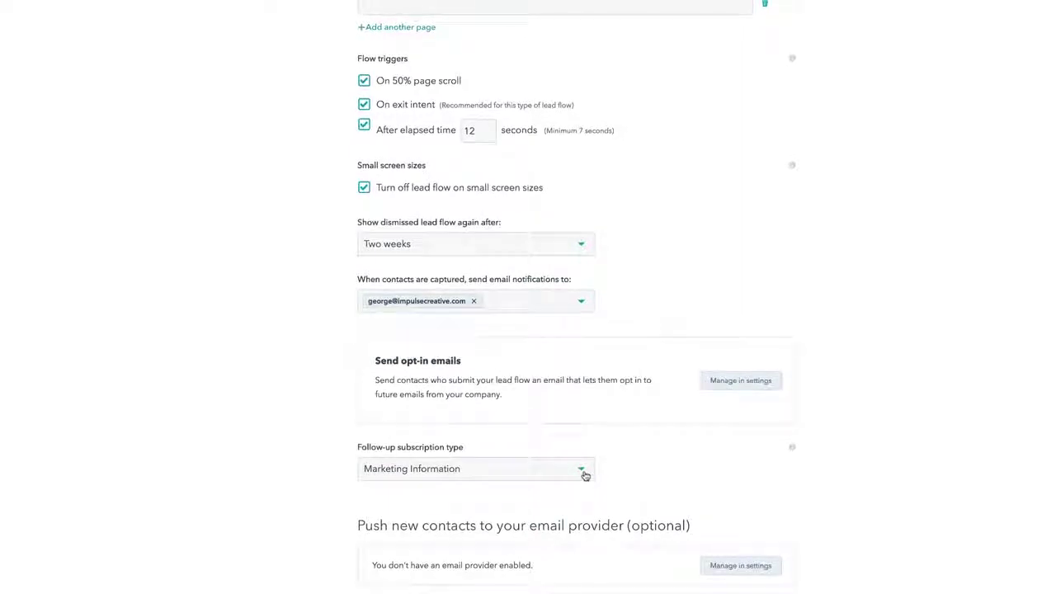
pyautogui.click(583, 468)
pyautogui.click(618, 454)
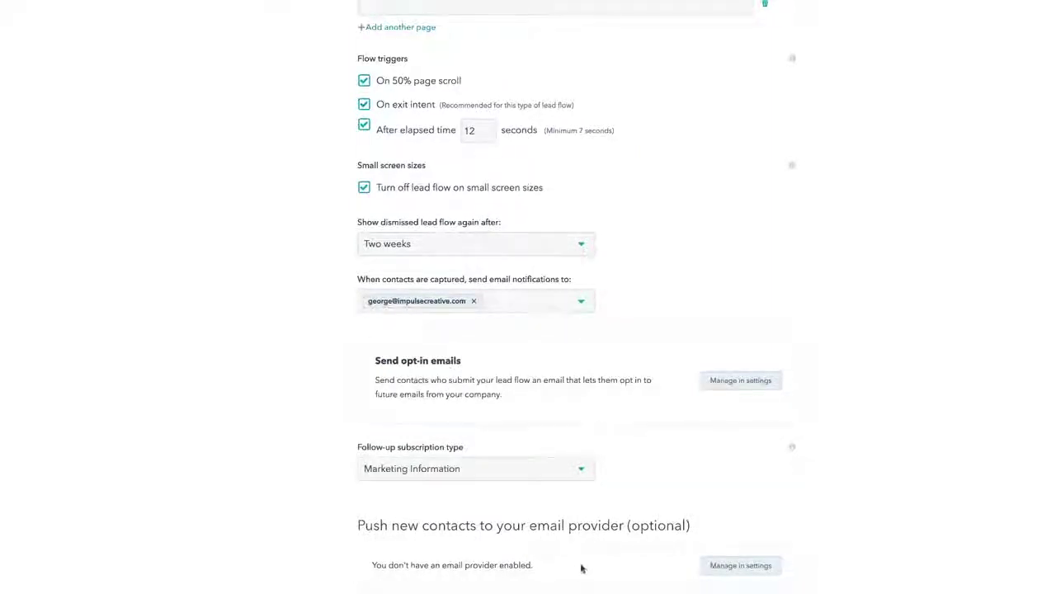
# Step: Set the lead flow location to All pages and try to open the preview
pyautogui.scroll(5, 579, 528)
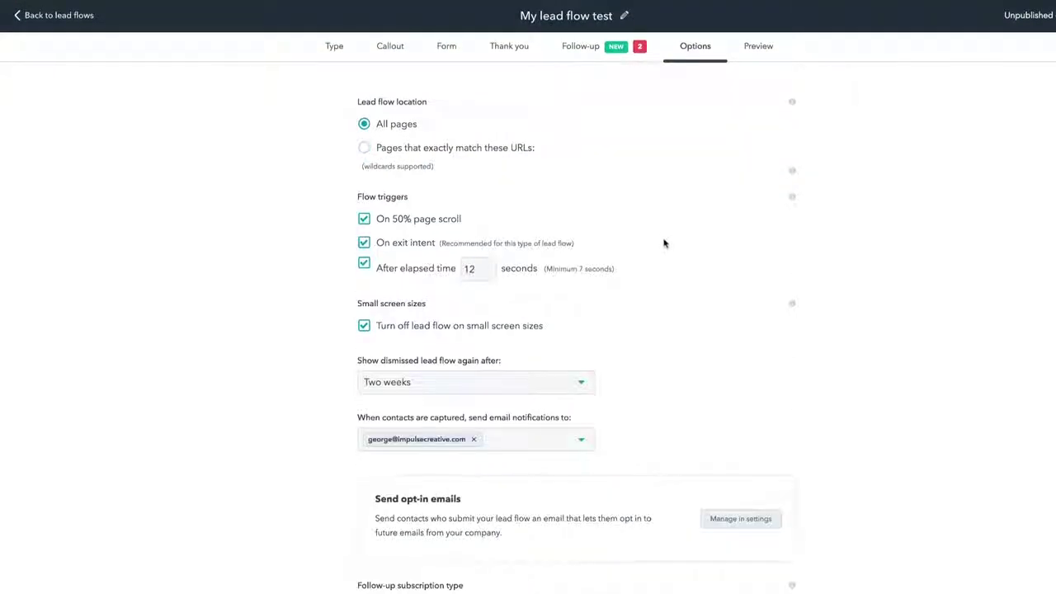
pyautogui.scroll(-2, 664, 244)
pyautogui.scroll(3, 664, 244)
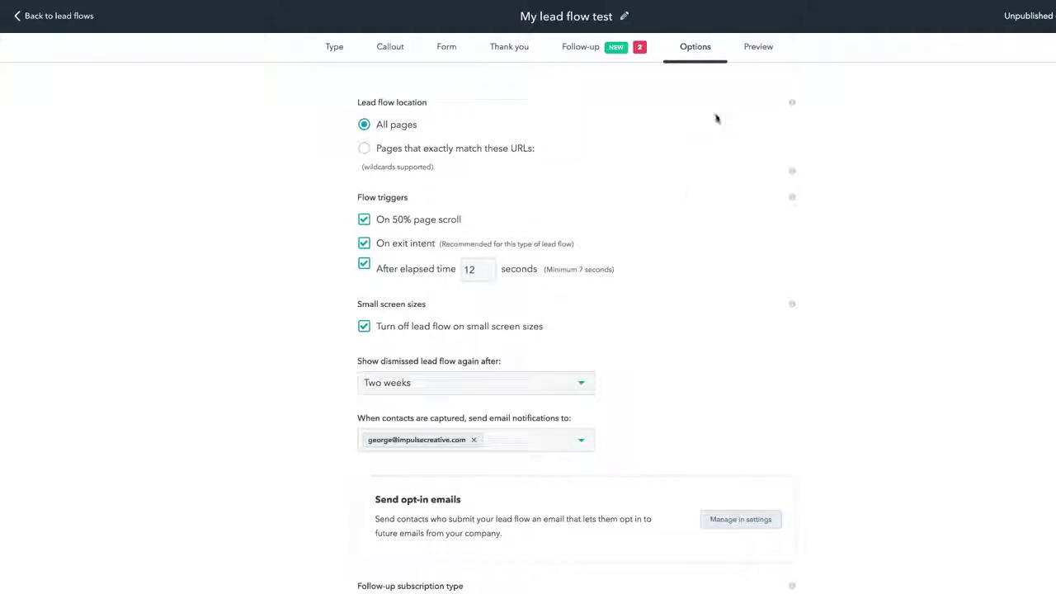
pyautogui.click(759, 49)
# Step: Delete the blank follow-up email and save the lead flow
pyautogui.moveTo(639, 50)
pyautogui.moveTo(1028, 48)
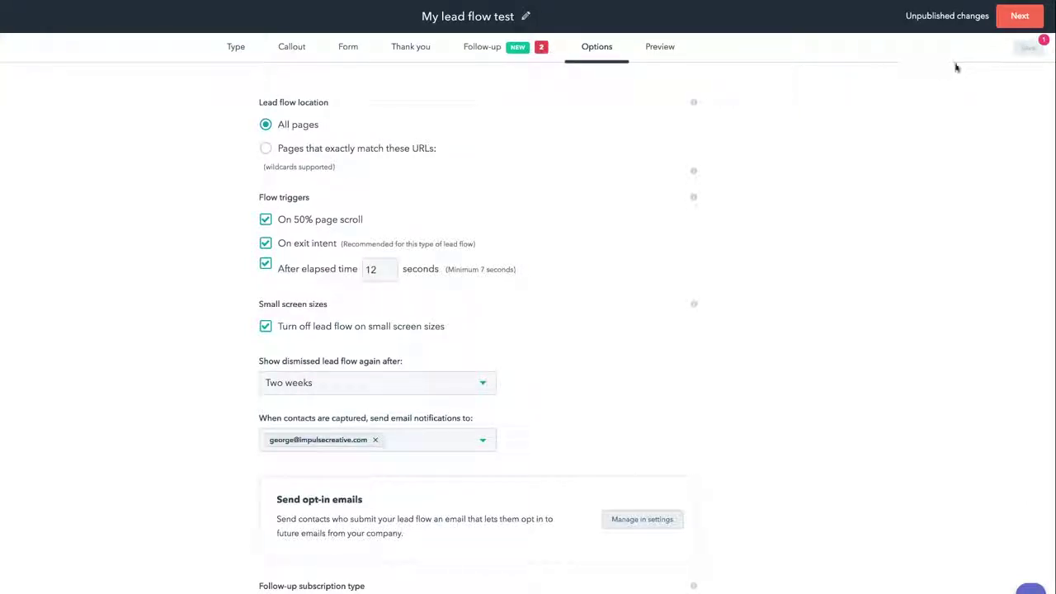
pyautogui.moveTo(1027, 51)
pyautogui.click(497, 47)
pyautogui.click(656, 122)
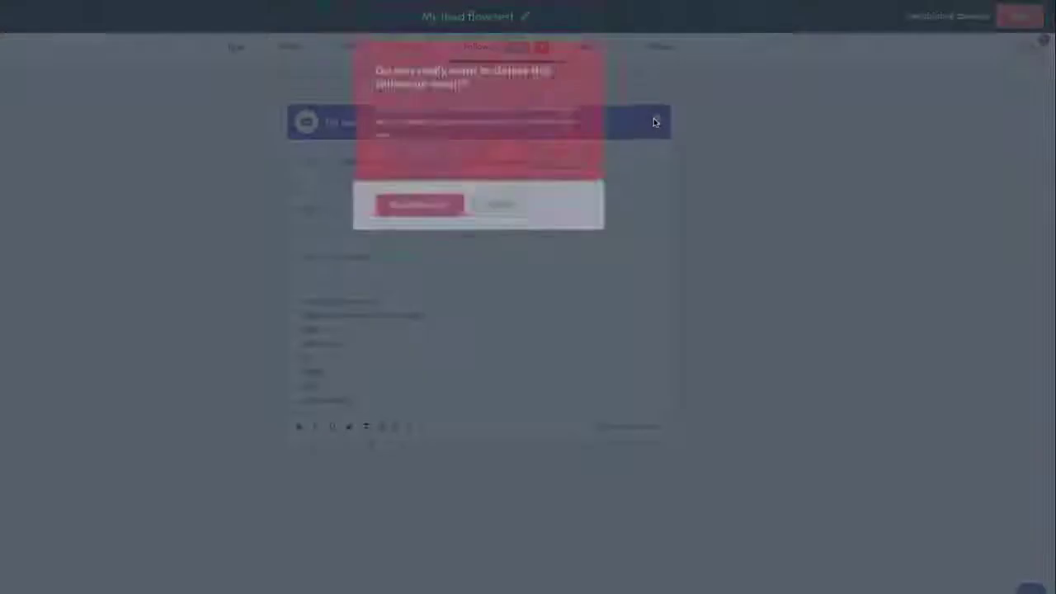
pyautogui.click(418, 212)
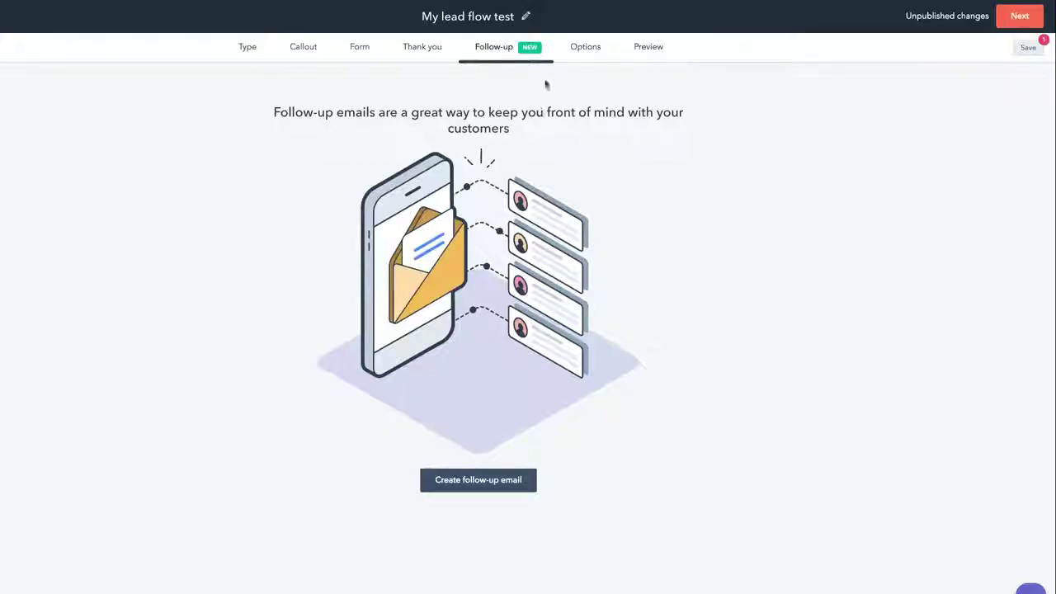
pyautogui.click(1028, 50)
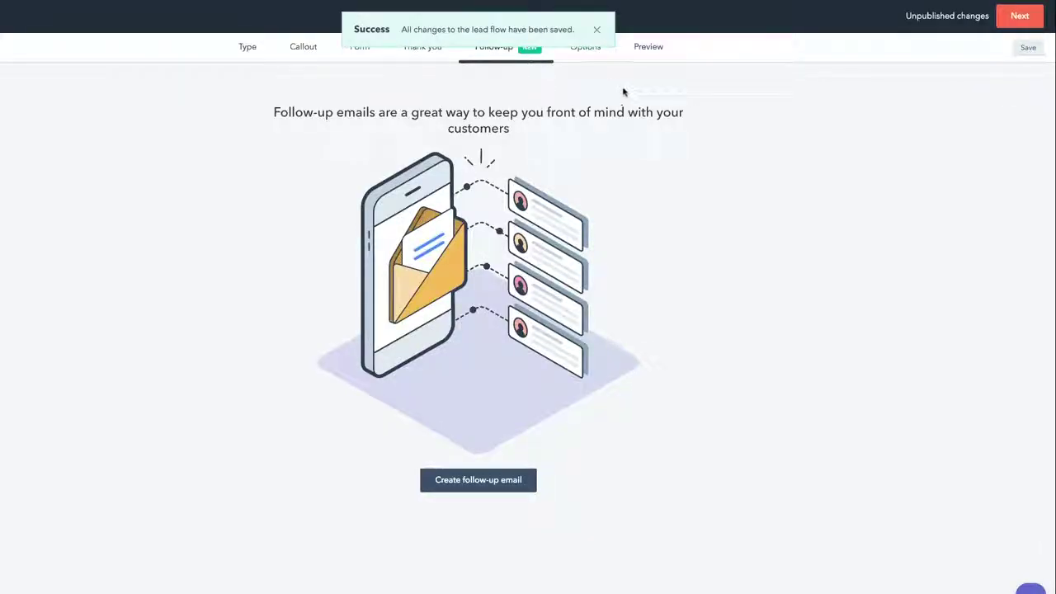
# Step: Preview the lead flow at desktop, tablet and mobile sizes, and examine its mobile display setting
pyautogui.click(587, 56)
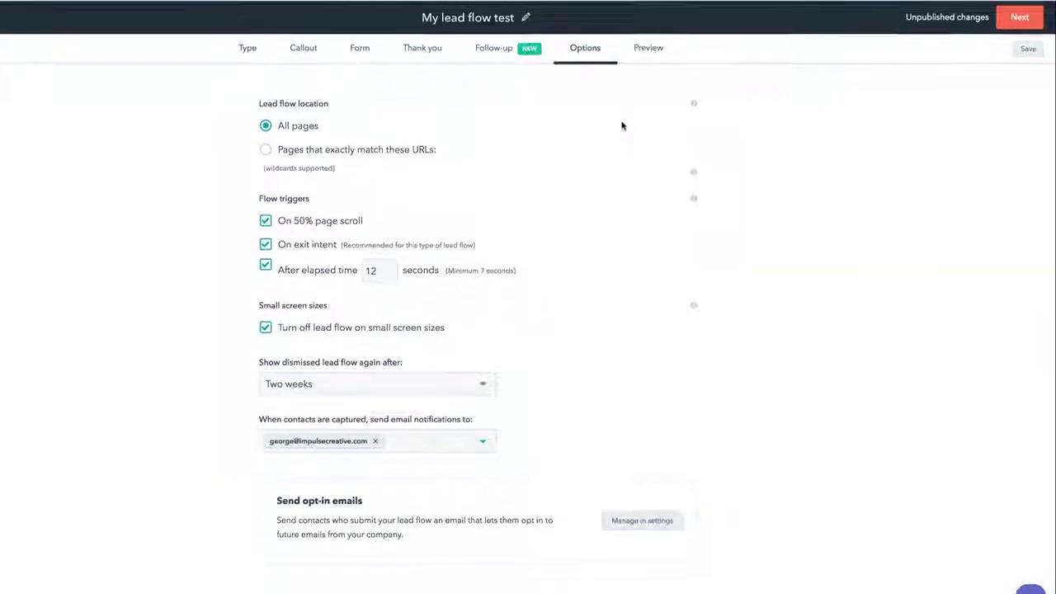
pyautogui.click(649, 51)
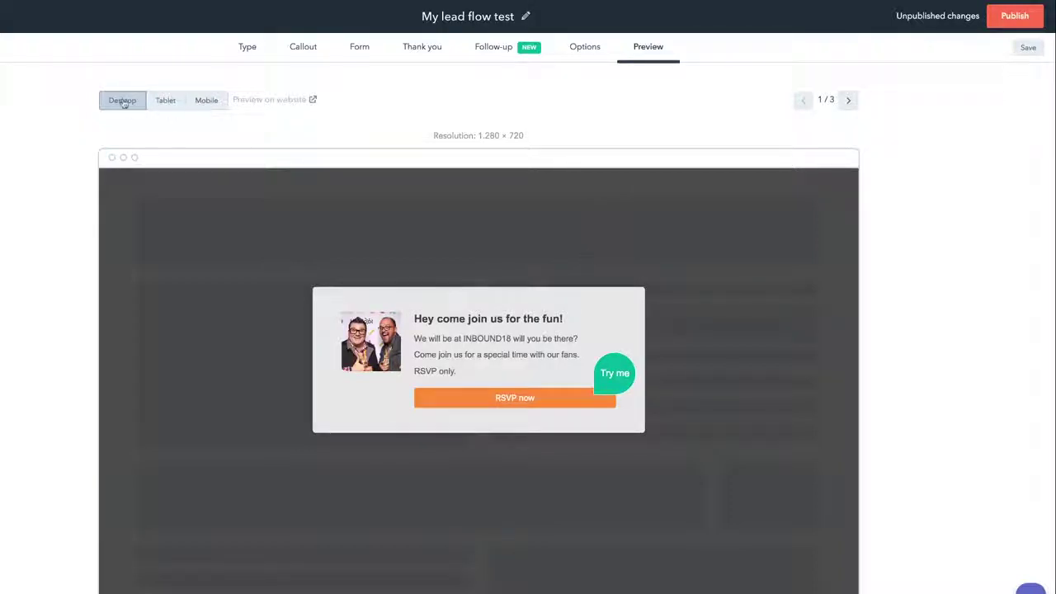
pyautogui.click(163, 100)
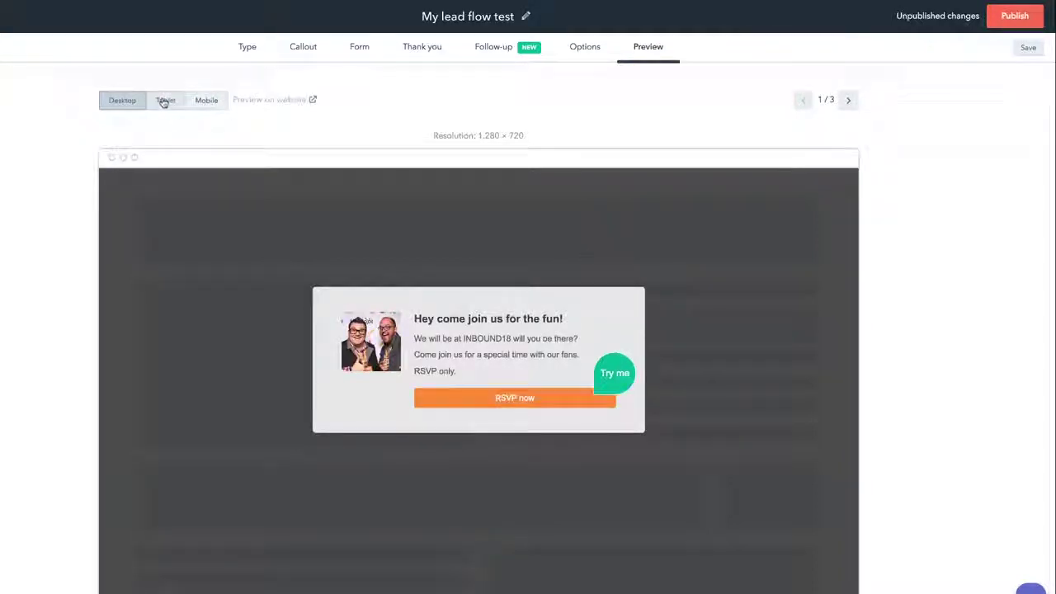
pyautogui.click(206, 101)
pyautogui.scroll(-3, 539, 393)
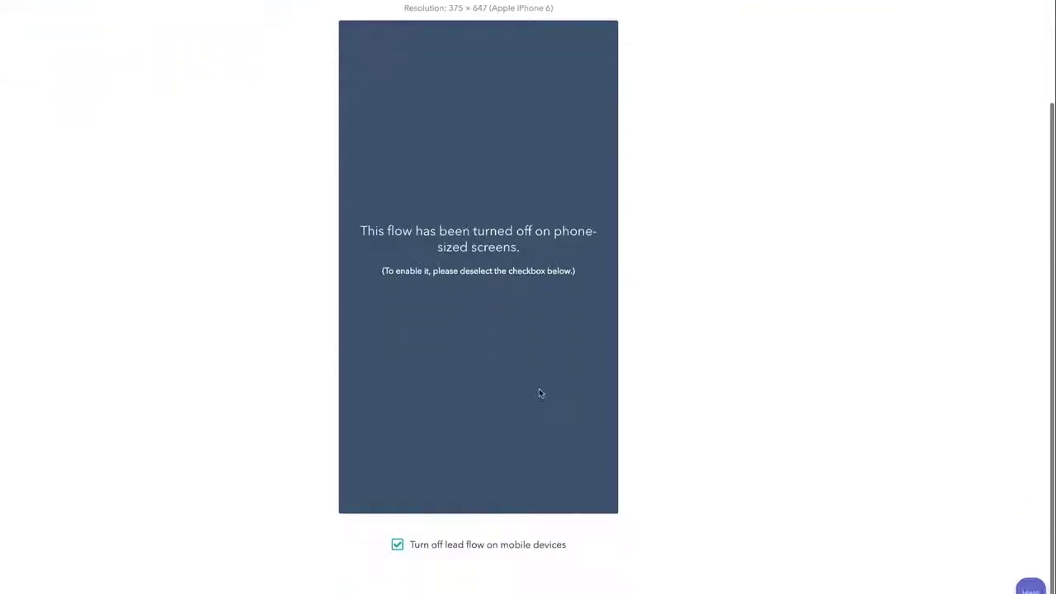
pyautogui.scroll(1, 476, 275)
pyautogui.scroll(1, 476, 275)
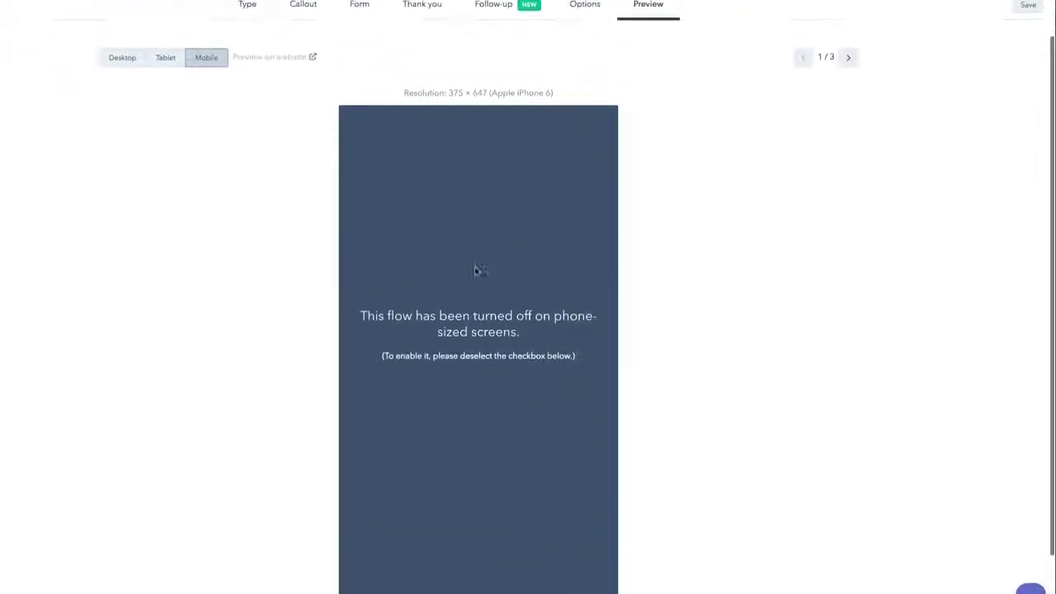
pyautogui.scroll(-2, 462, 283)
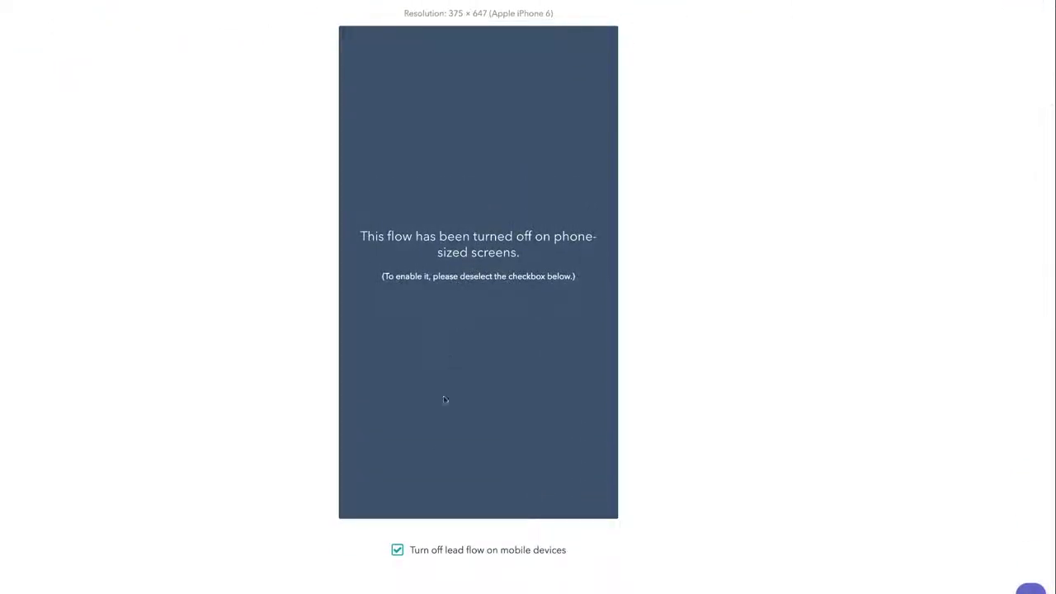
# Step: Enable the lead flow on mobile devices to check its phone preview, and turn it off for mobile again
pyautogui.click(397, 550)
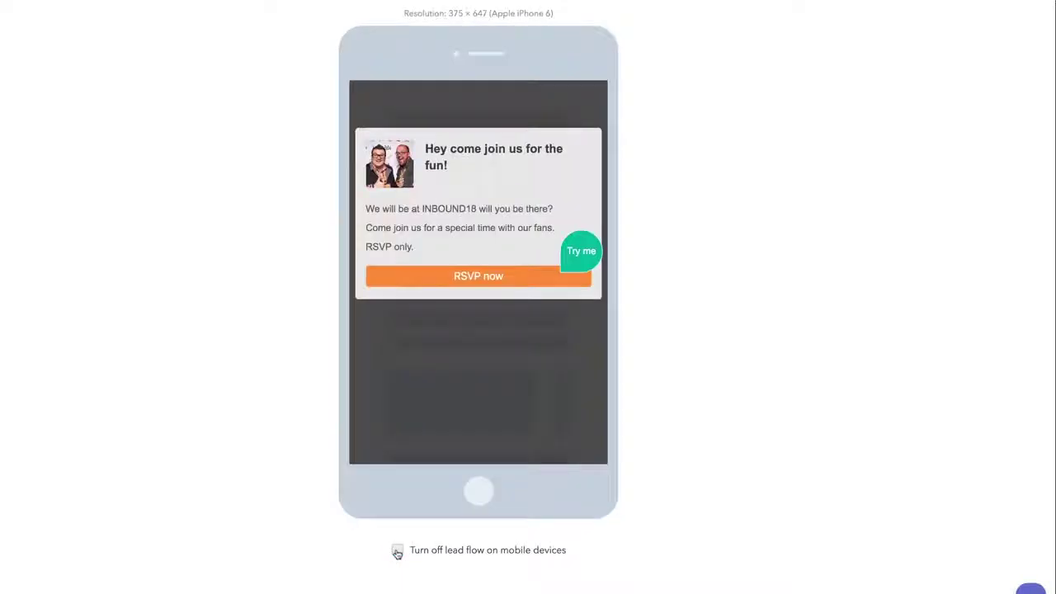
pyautogui.click(397, 551)
pyautogui.scroll(3, 459, 436)
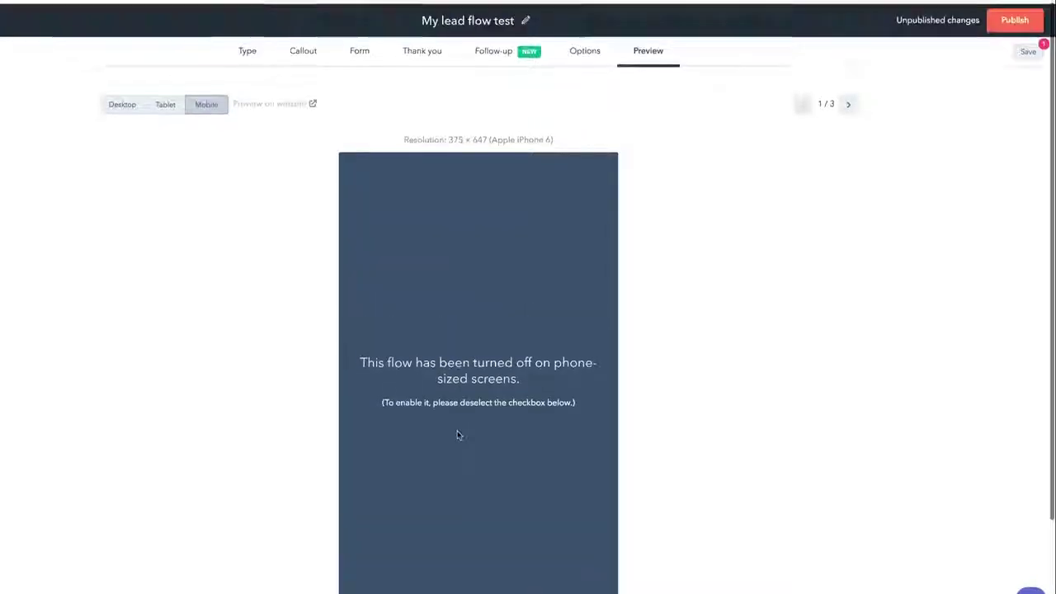
# Step: Preview the lead flow at desktop size, stepping back and forth through its callout, form and thank-you stages
pyautogui.click(130, 102)
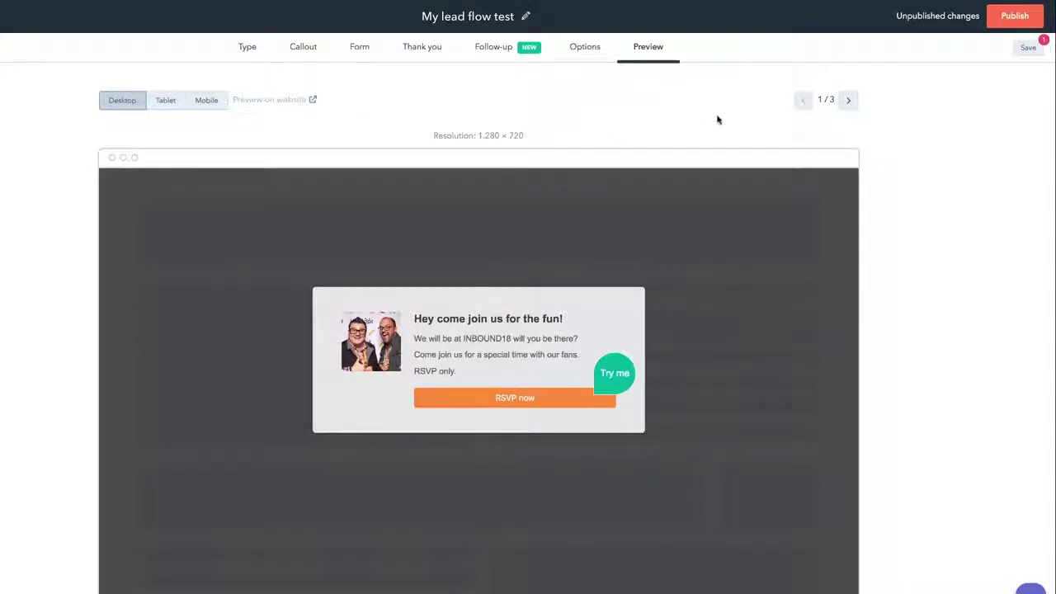
pyautogui.click(849, 102)
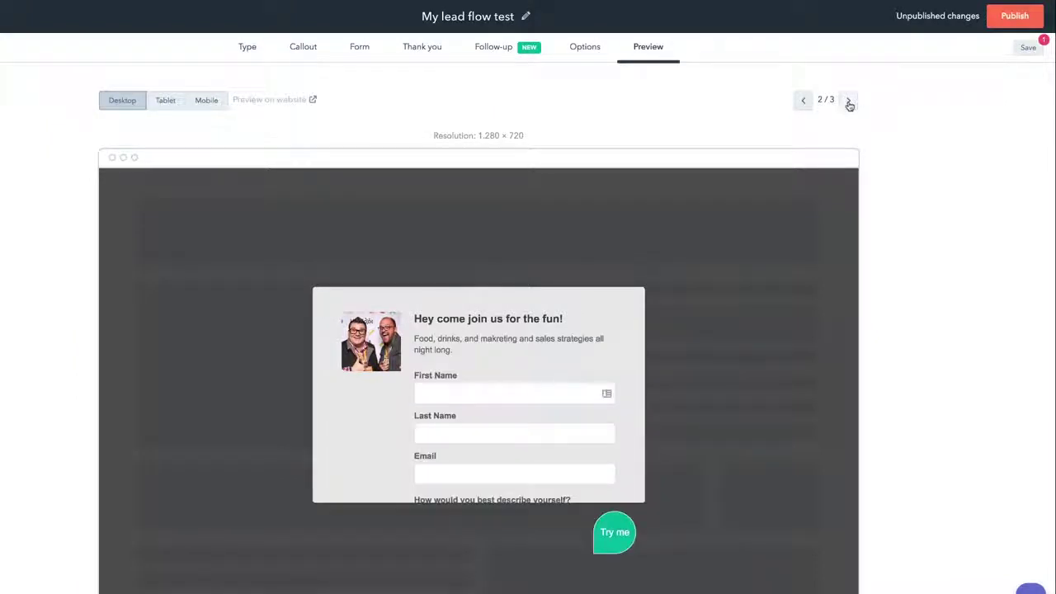
pyautogui.click(849, 102)
pyautogui.click(803, 101)
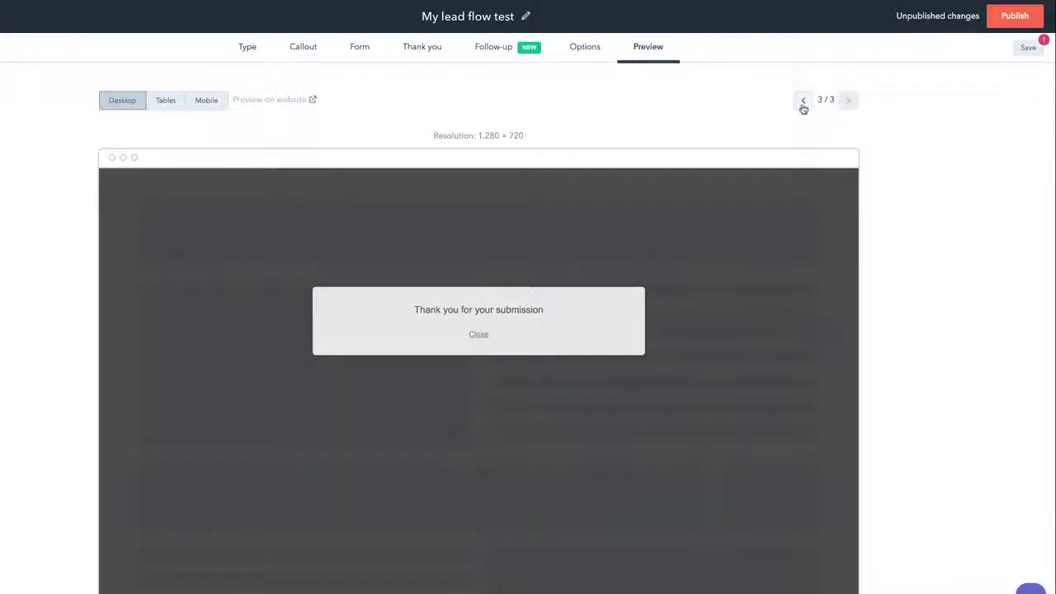
pyautogui.click(802, 100)
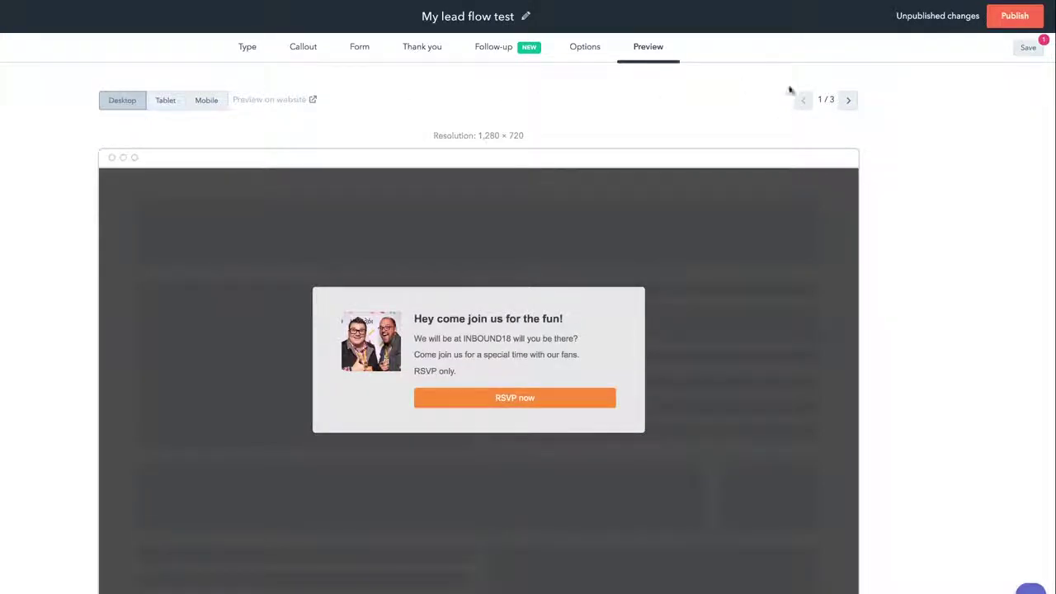
pyautogui.click(848, 100)
pyautogui.click(848, 101)
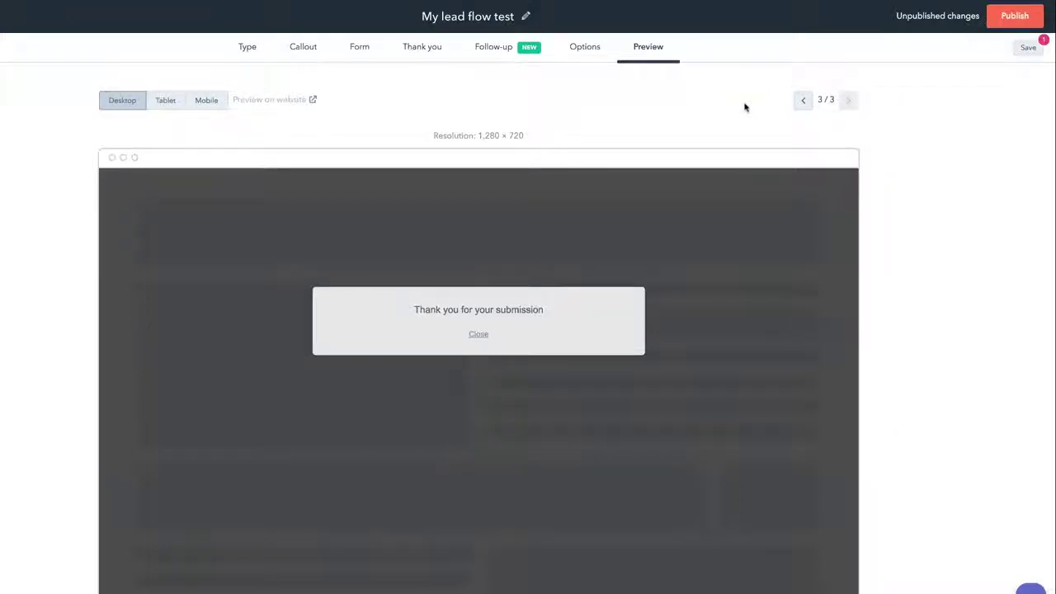
# Step: Save the lead flow and change its flow type to Slide-in box
pyautogui.click(1027, 47)
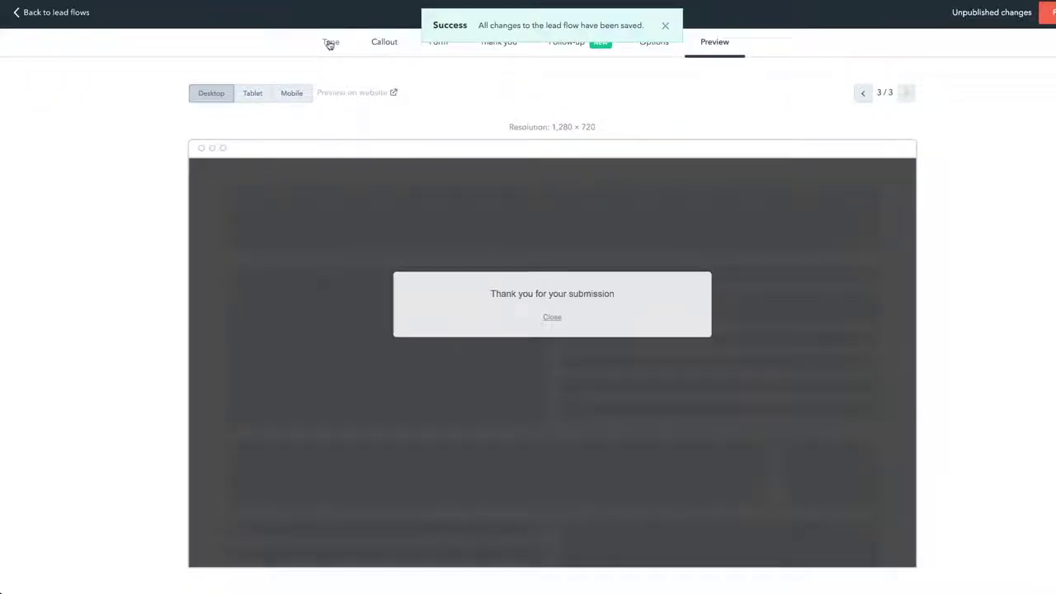
pyautogui.click(330, 42)
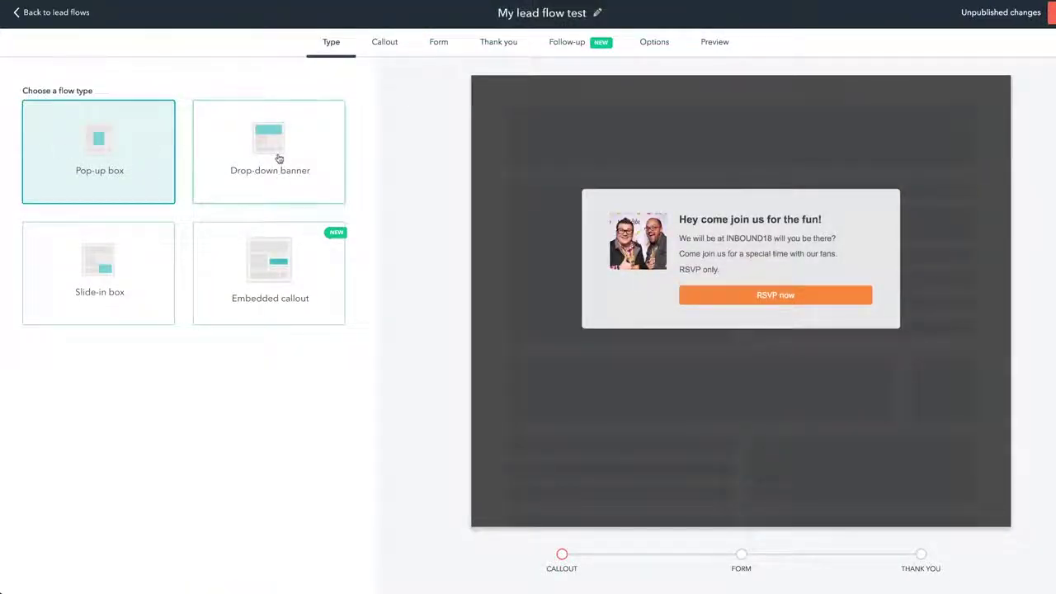
pyautogui.click(111, 289)
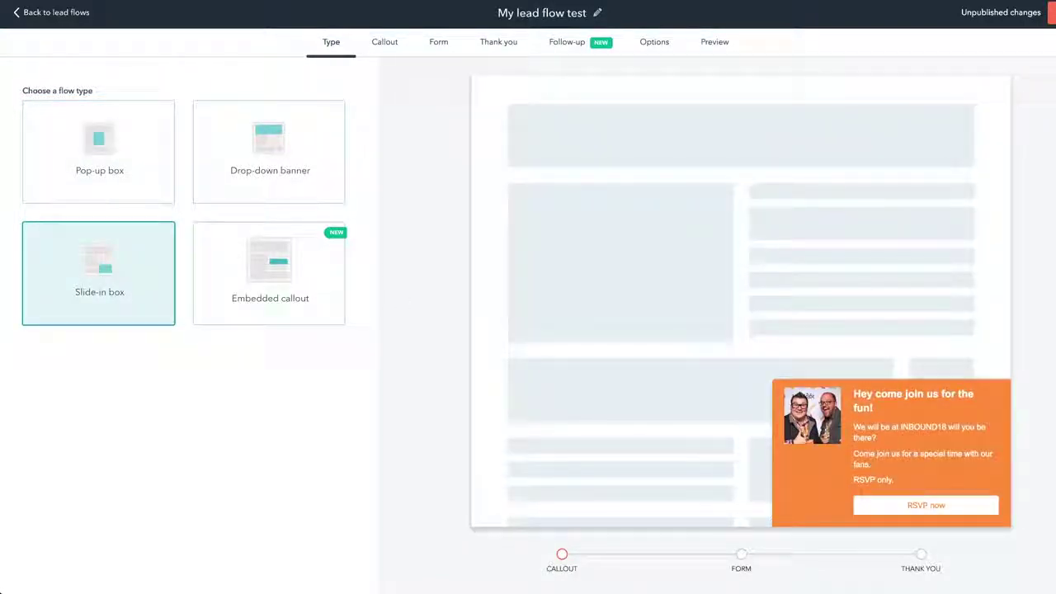
# Step: Review the slide-in box's callout, form, thank-you, follow-up and options sections, and open its desktop preview
pyautogui.click(384, 42)
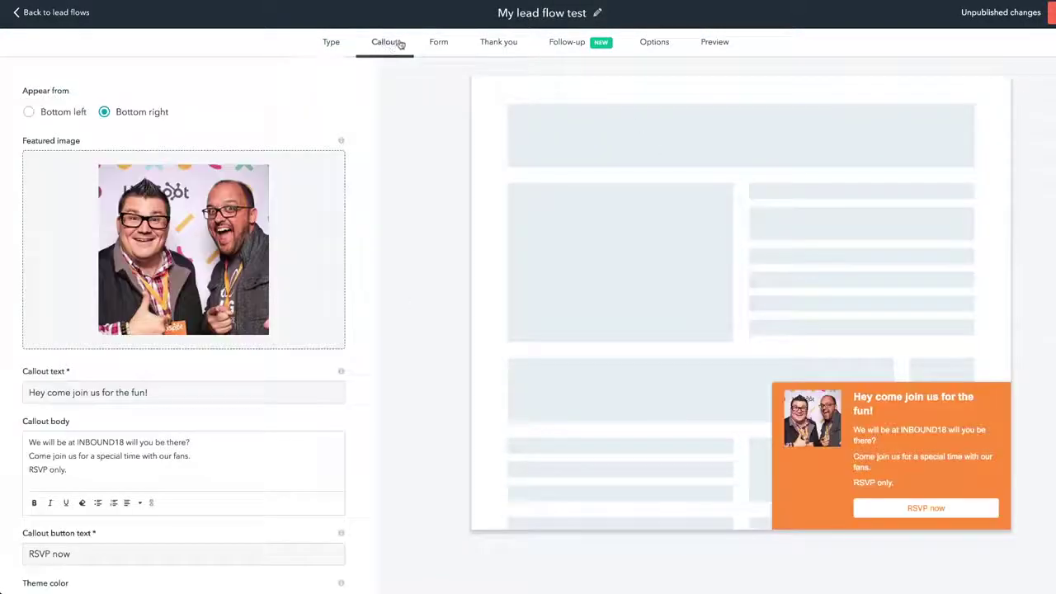
pyautogui.click(437, 43)
pyautogui.click(497, 42)
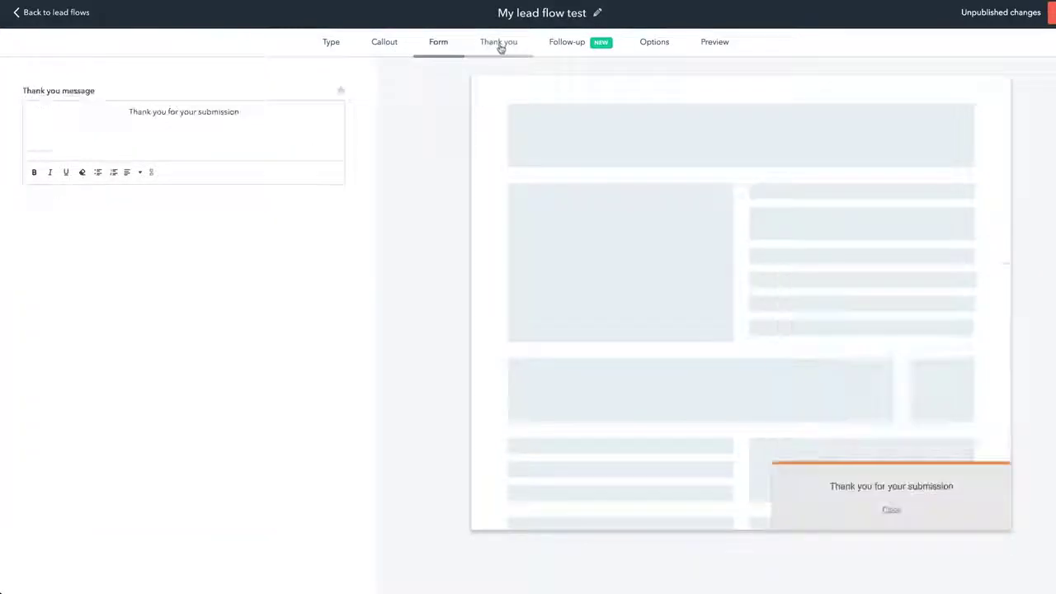
pyautogui.click(558, 42)
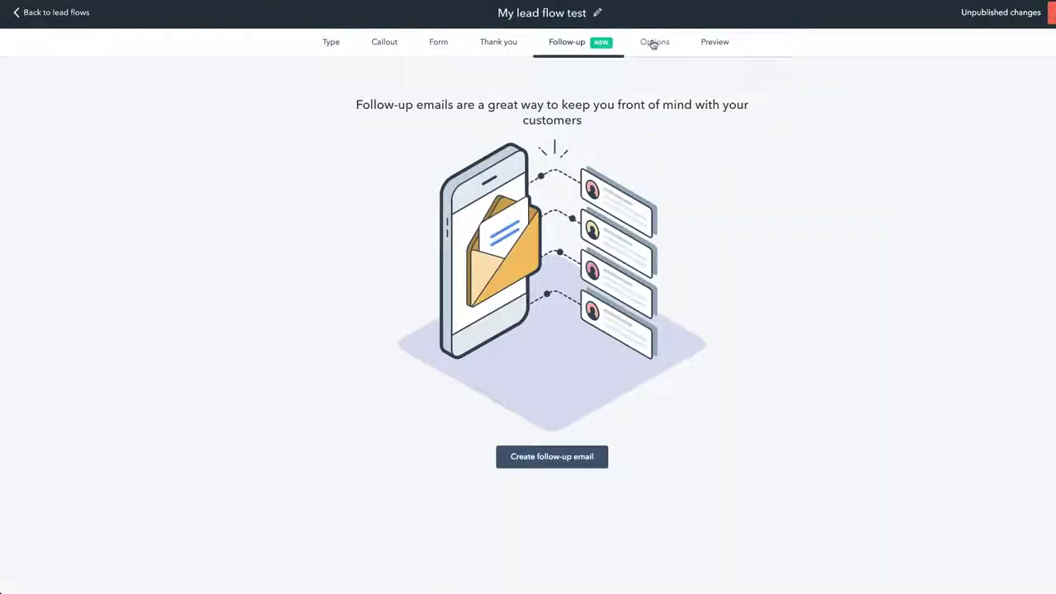
pyautogui.click(652, 43)
pyautogui.click(715, 43)
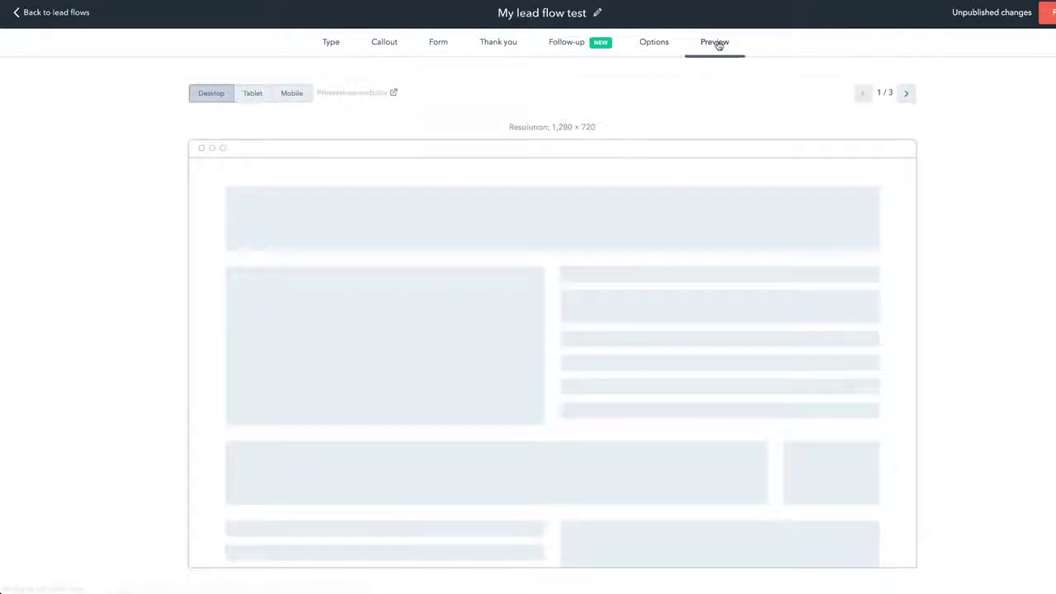